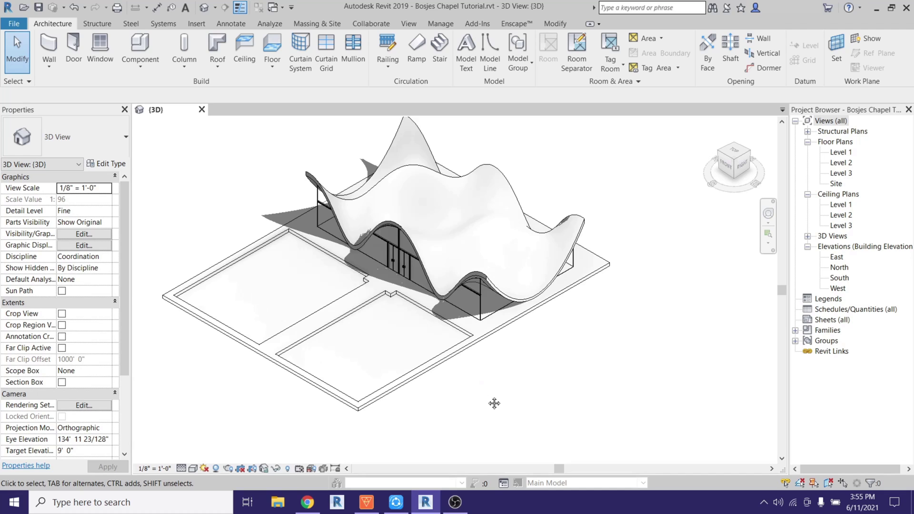
shift+middle_drag(494, 401, 558, 419)
shift+middle_drag(576, 382, 571, 380)
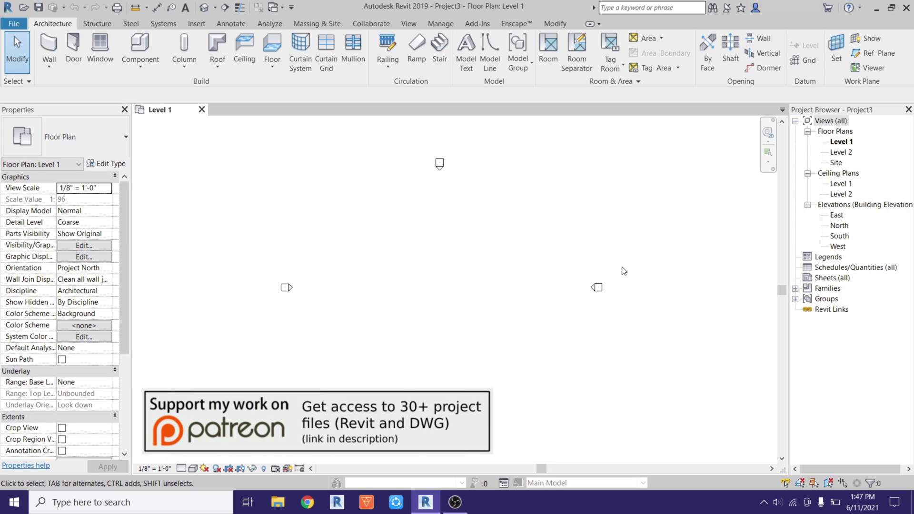
Step: In the South elevation, draw a third level about 8' above Level 2, aligned with the ends of the existing levels
double_click(840, 236)
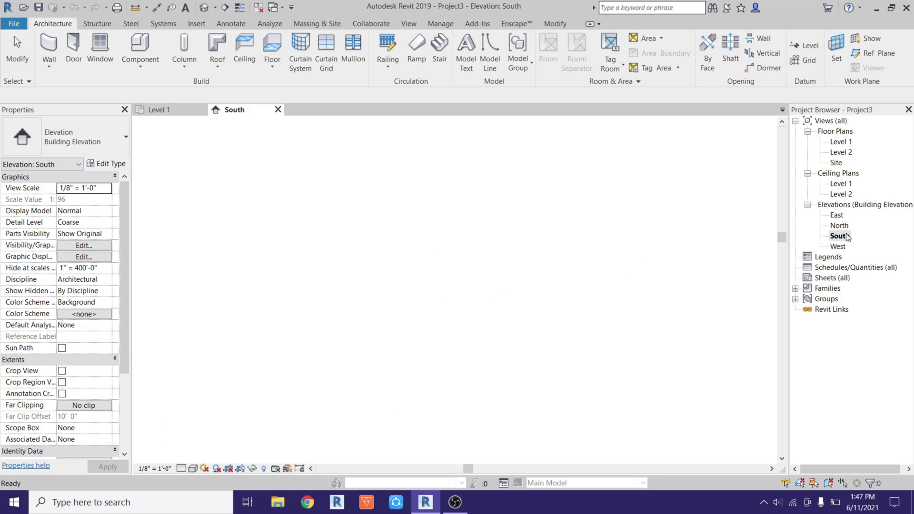
click(468, 272)
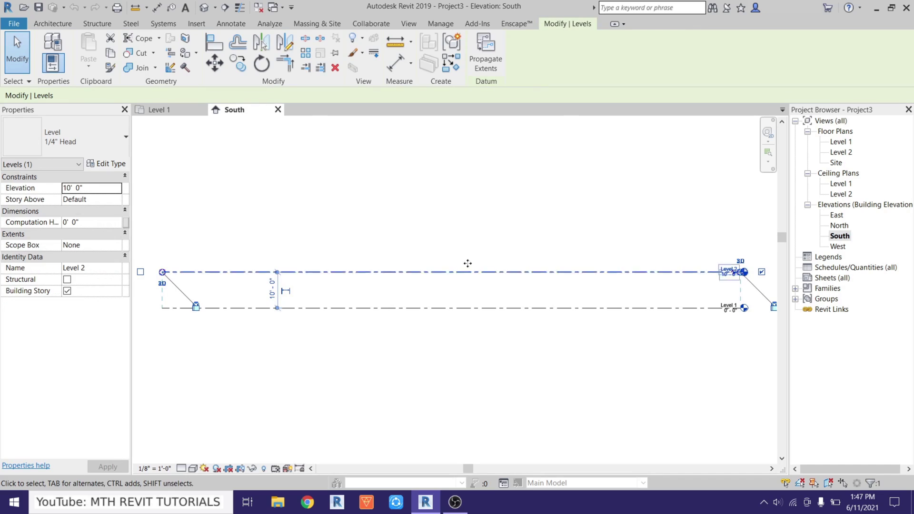
click(453, 75)
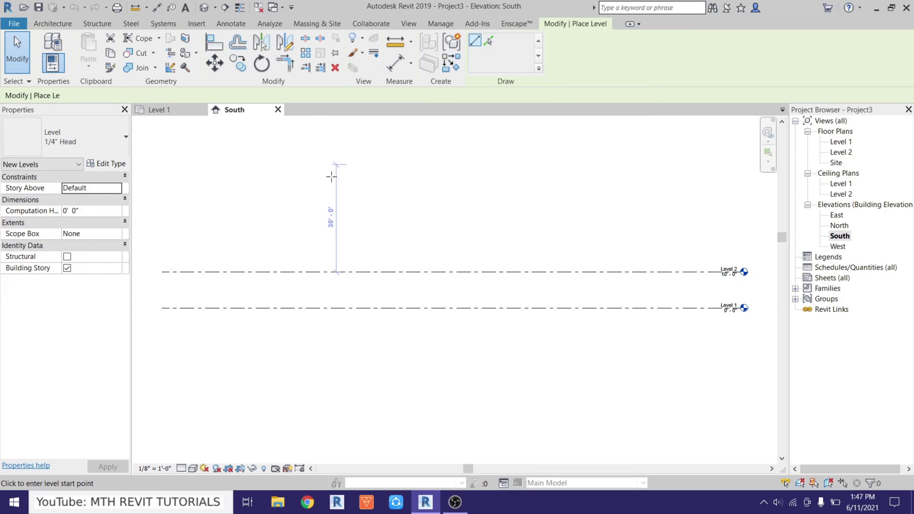
click(150, 273)
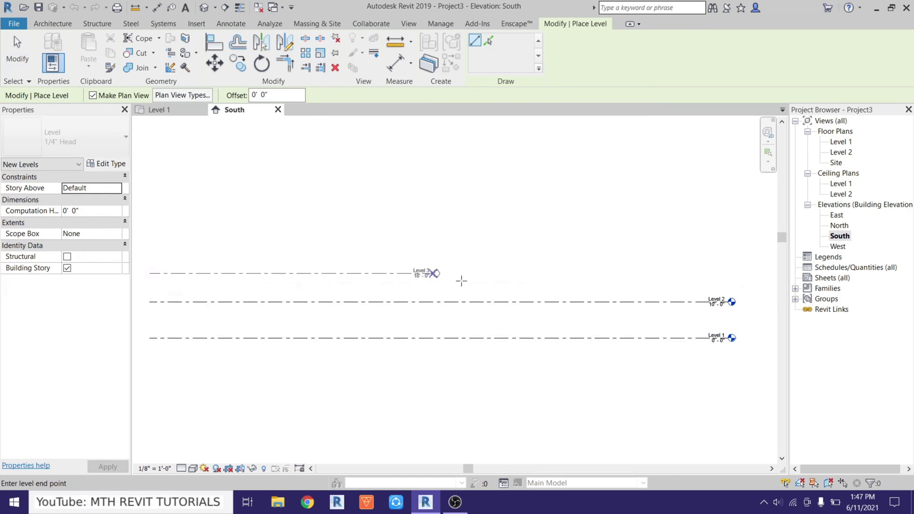
click(732, 273)
right_click(396, 217)
click(409, 223)
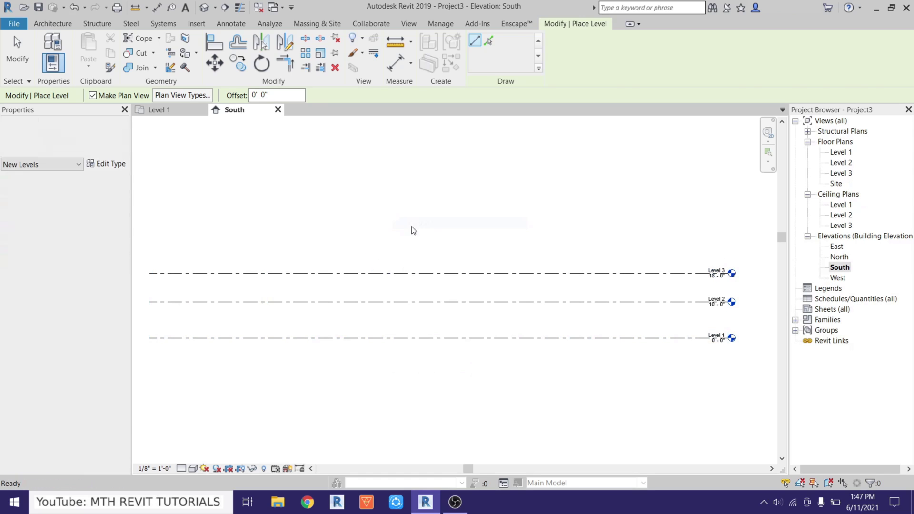
Step: Set the distance between Level 2 and Level 3 to 6'
click(346, 281)
scroll(267, 307, up, 2)
click(326, 295)
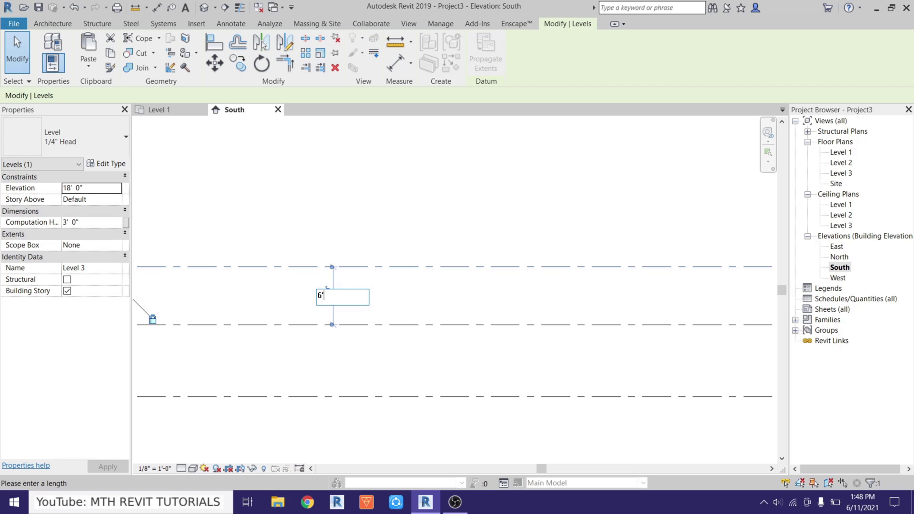
text(6')
click(494, 240)
Step: In the Level 1 floor plan, show mass form and floors and start an in-place mass named Mass 1
double_click(839, 153)
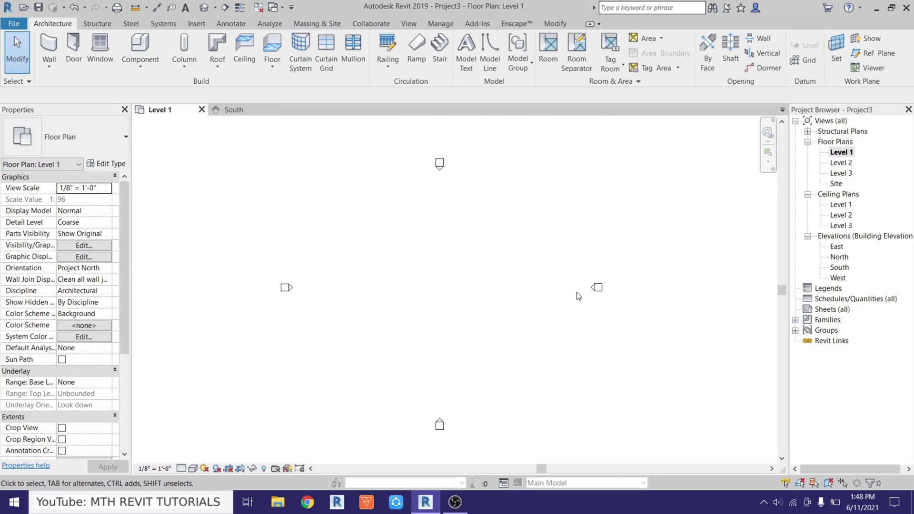
scroll(490, 318, up, 2)
middle_drag(499, 281, 479, 312)
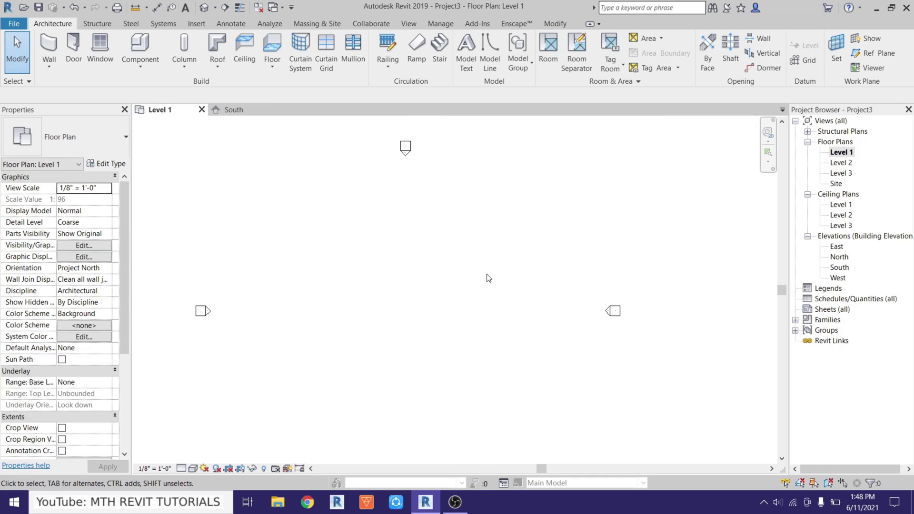
click(323, 25)
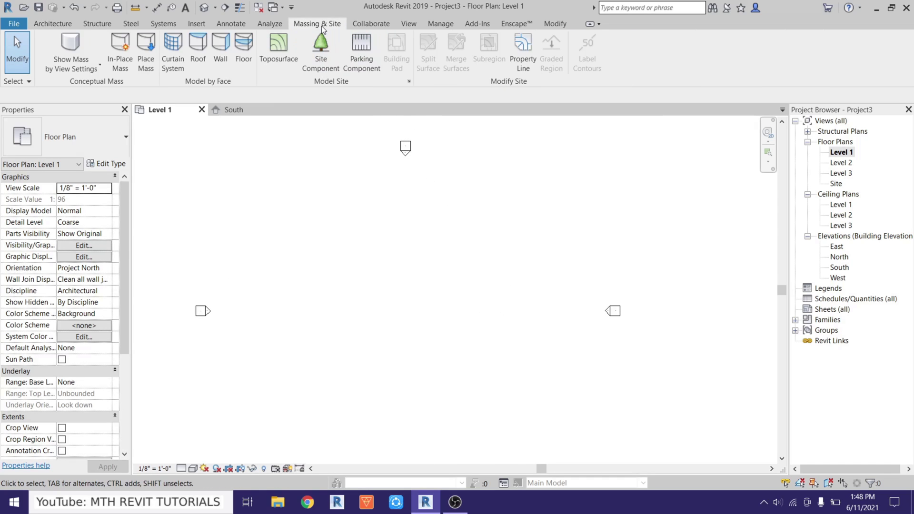
click(76, 49)
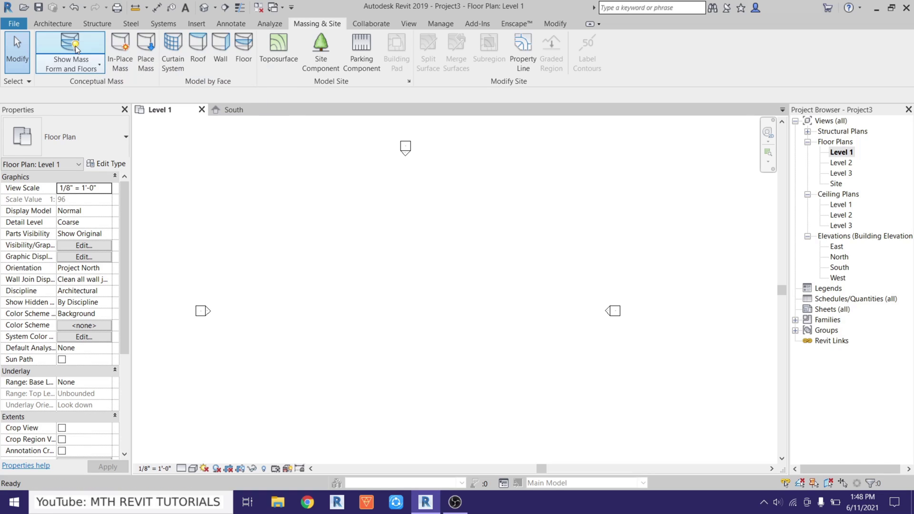
click(119, 53)
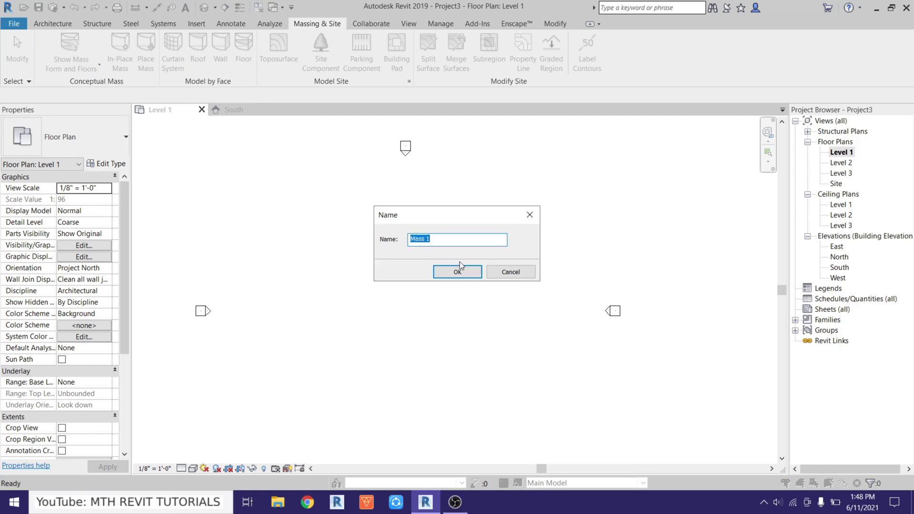
click(458, 270)
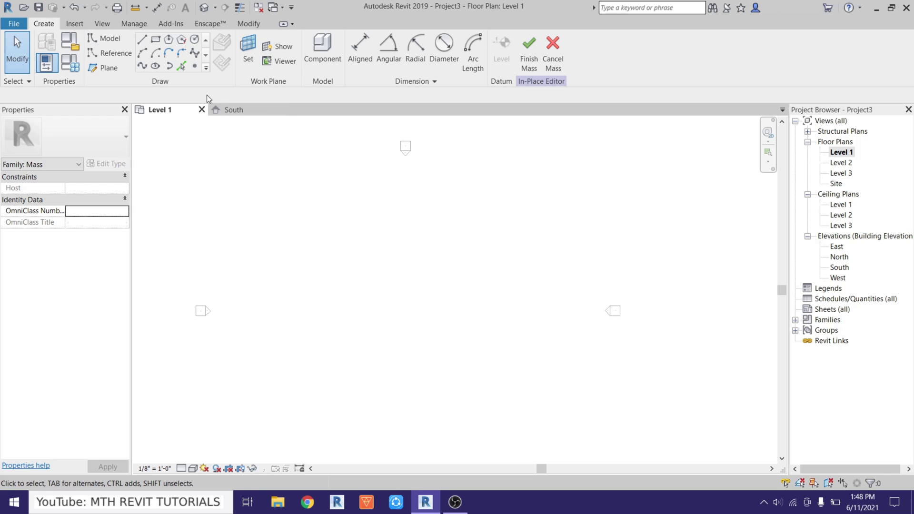
Step: Place one reference point on Level 1 in the lower-left area between the elevation markers
click(195, 66)
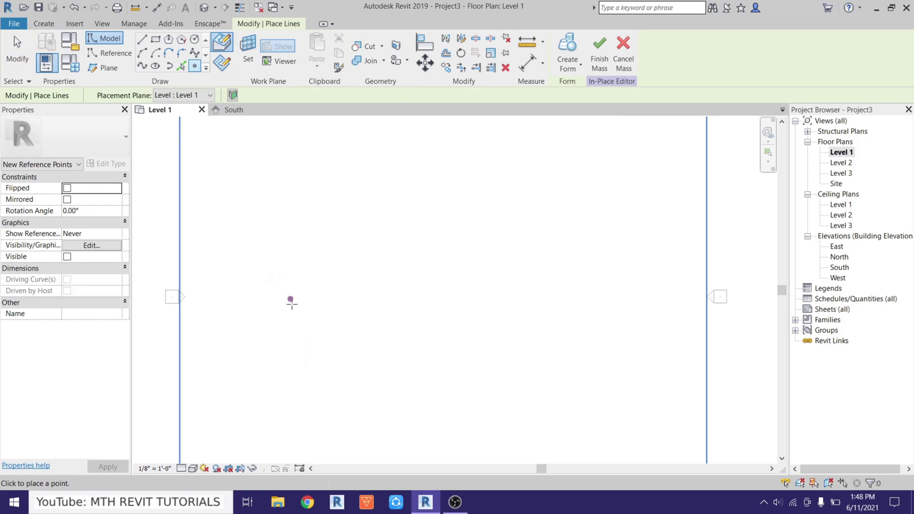
click(299, 336)
right_click(359, 278)
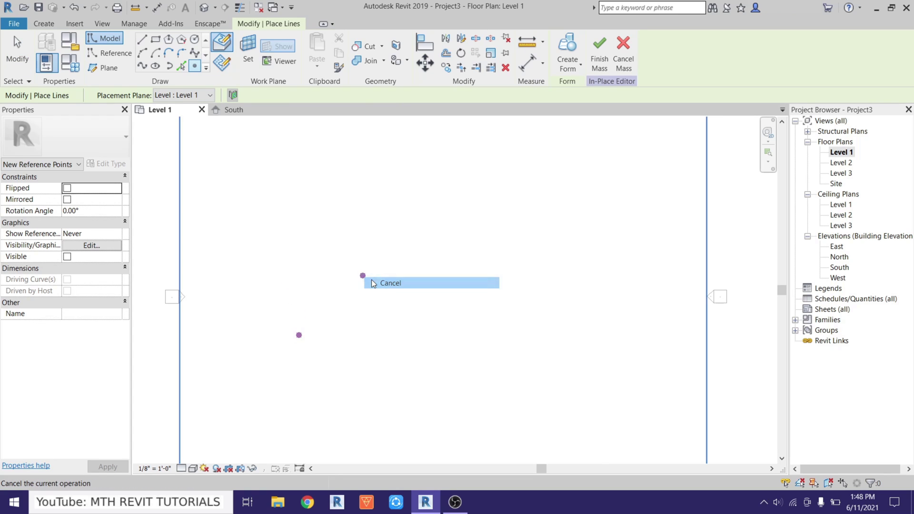
click(379, 282)
Step: Copy the reference point repeatedly to the right in a straight row at successive spacings of 2', 15', 15' and 2'
click(295, 331)
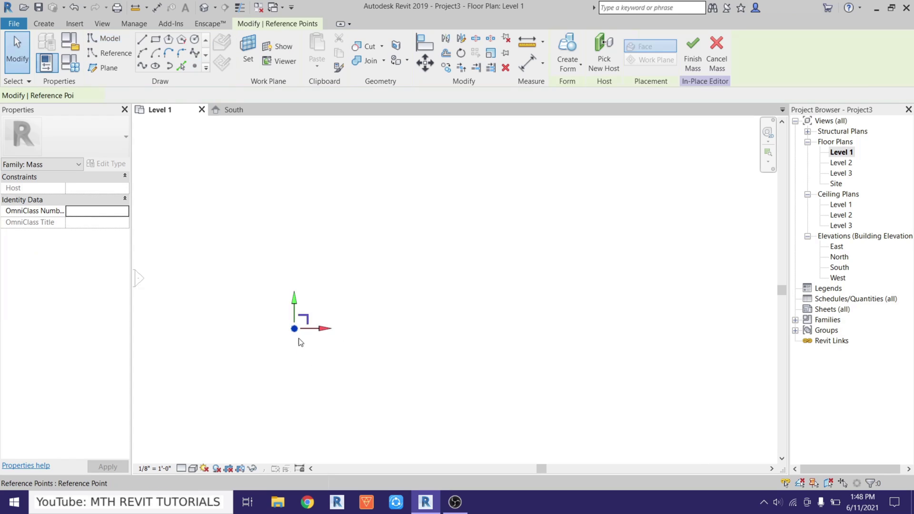
key(m)
key(v)
click(295, 329)
text(2)
key(Return)
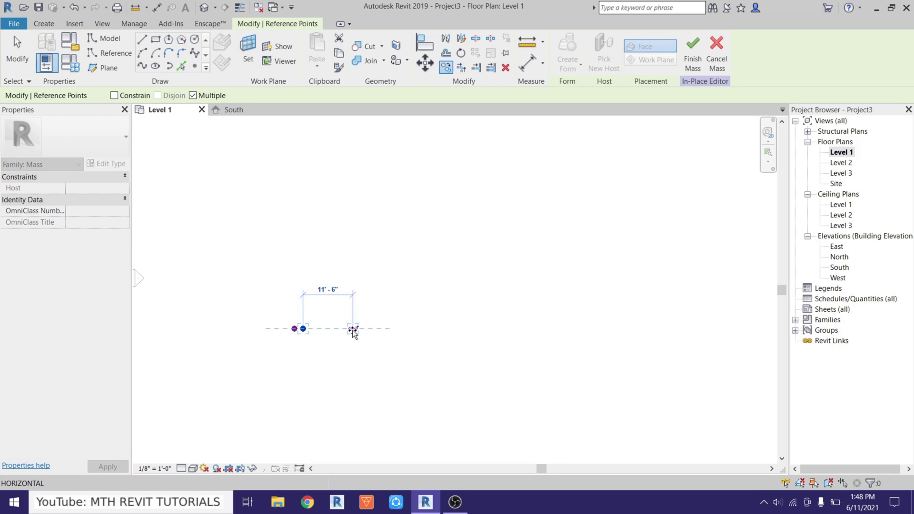
text(15')
key(Return)
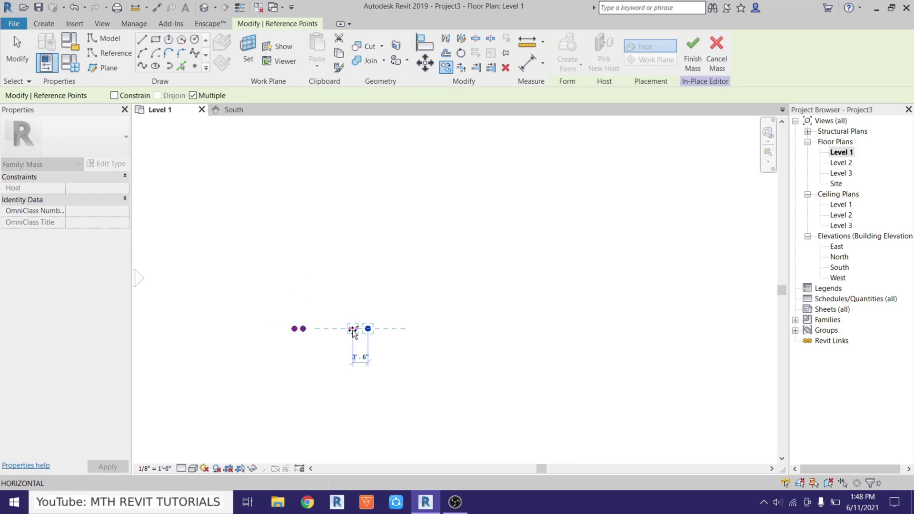
text(15)
key(Return)
text(2)
key(Return)
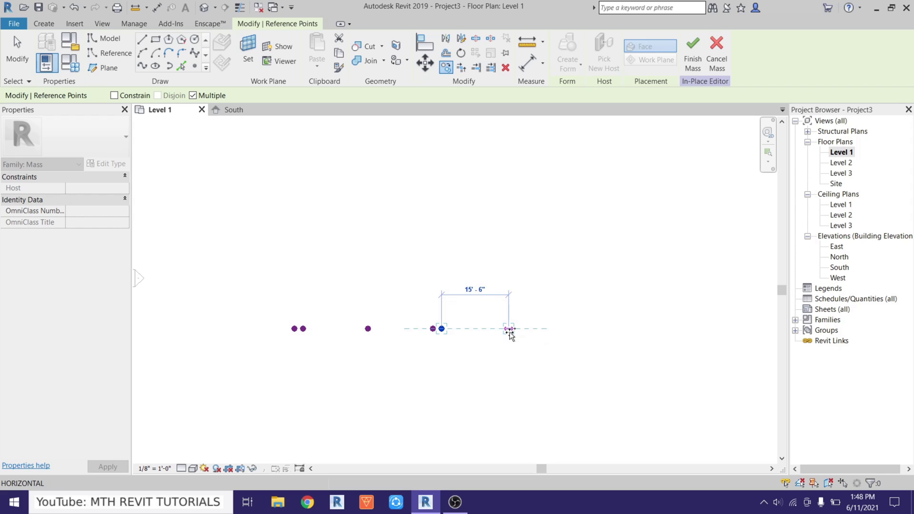
Step: Continue the row of copied reference points to the right at spacings of 15', 15' and 2', ending the copy there
text(15)
key(Return)
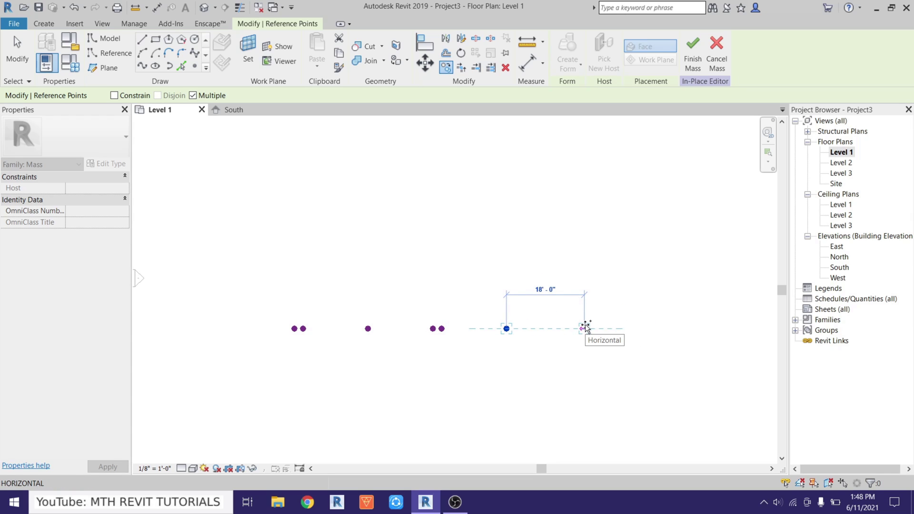
text(15)
key(Return)
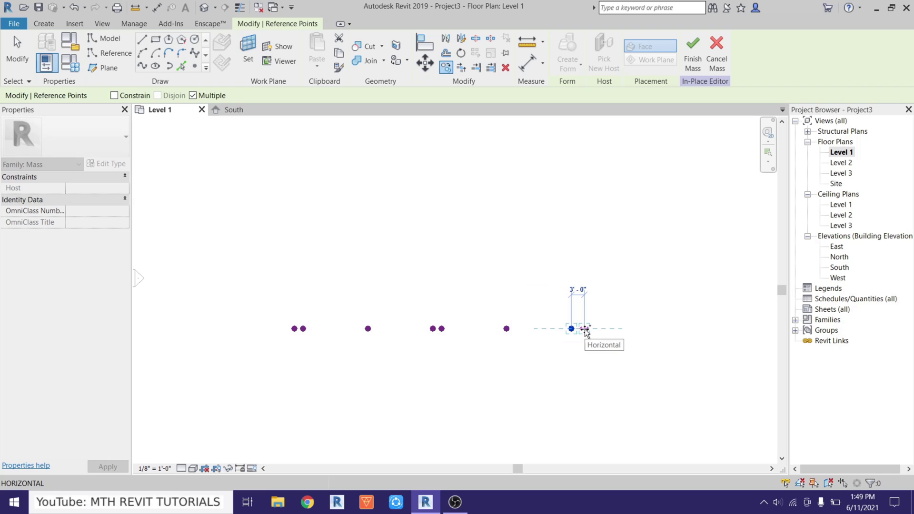
text(2')
key(Return)
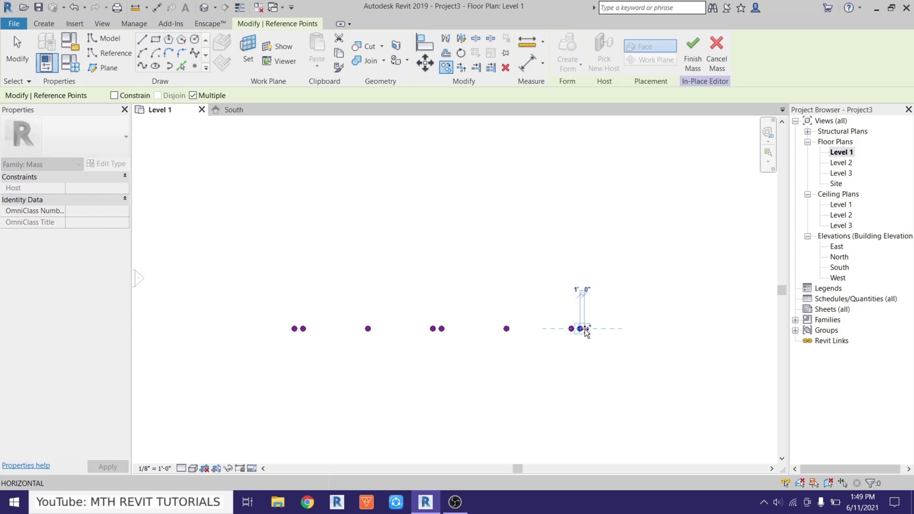
key(Escape)
key(Escape)
Step: Copy the whole row of eight reference points vertically upward twice at 18' spacing to form three rows
drag(388, 332, 645, 369)
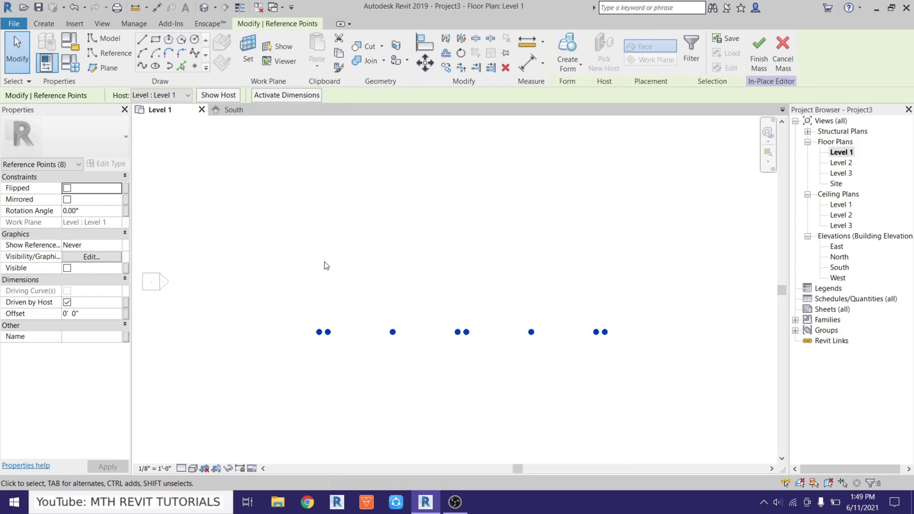
click(251, 293)
drag(251, 279, 638, 367)
key(m)
key(v)
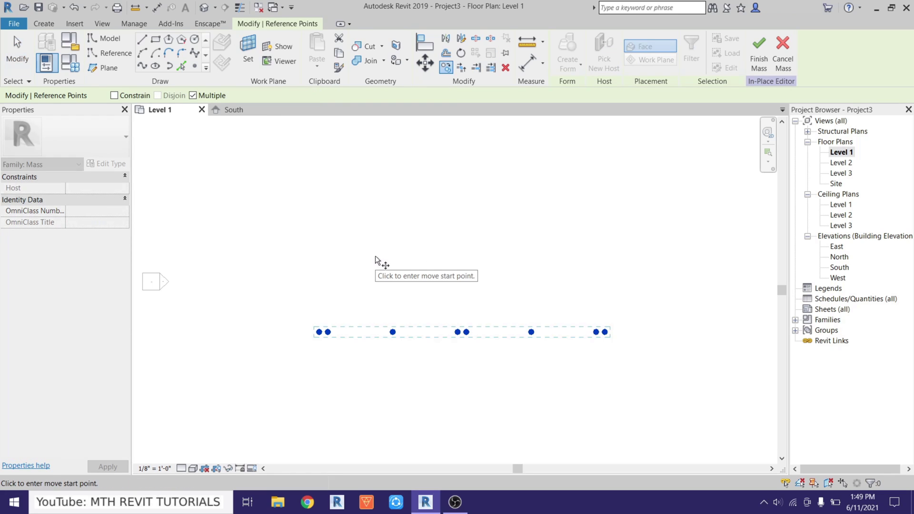
click(327, 332)
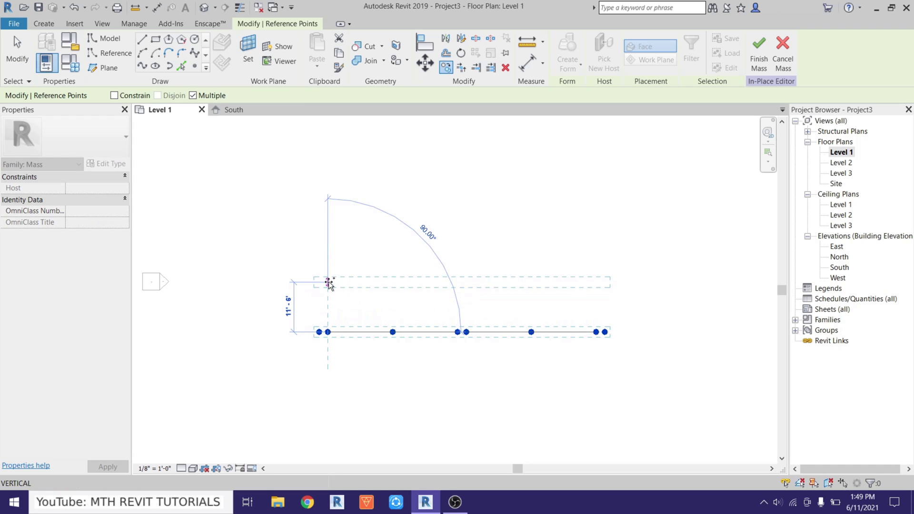
text(10)
key(Return)
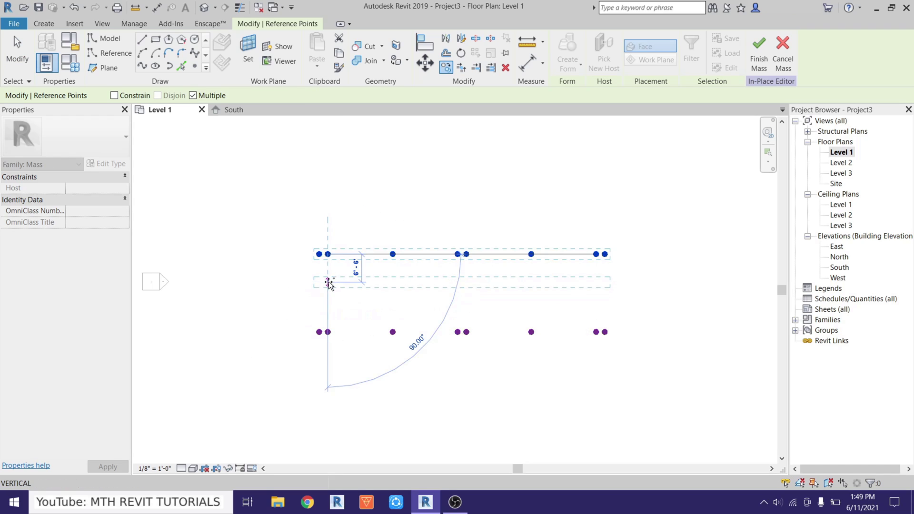
text(18')
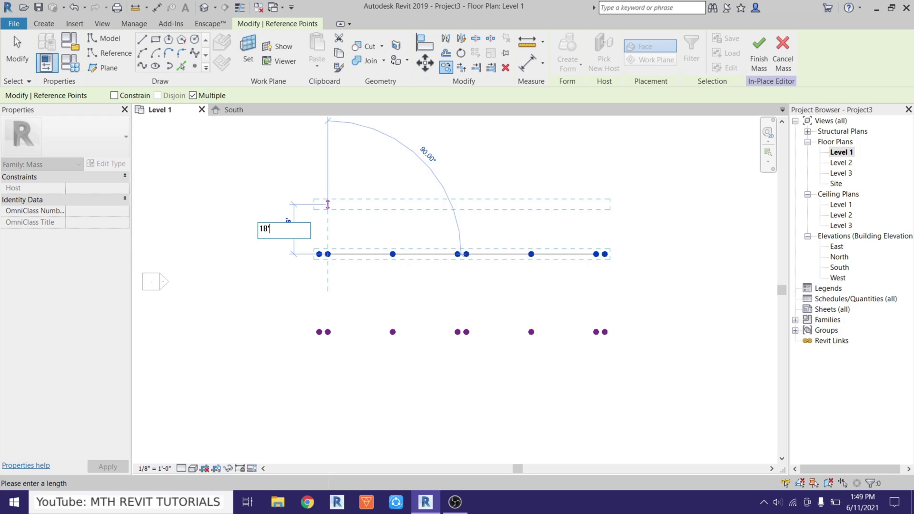
key(Return)
right_click(441, 212)
click(464, 221)
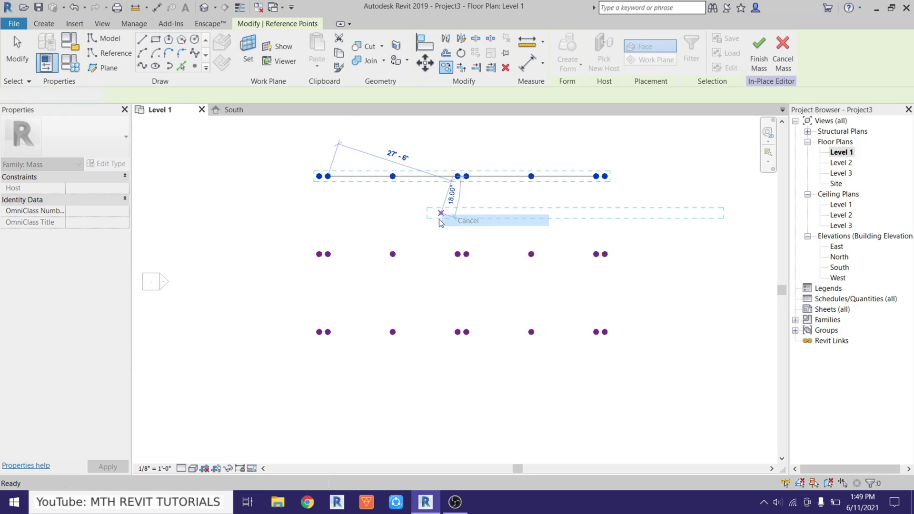
right_click(418, 276)
click(438, 284)
Step: Raise the paired reference points of the two outer rows and the middle row's single points 16' from Level 1 to Level 3
middle_drag(415, 149, 381, 171)
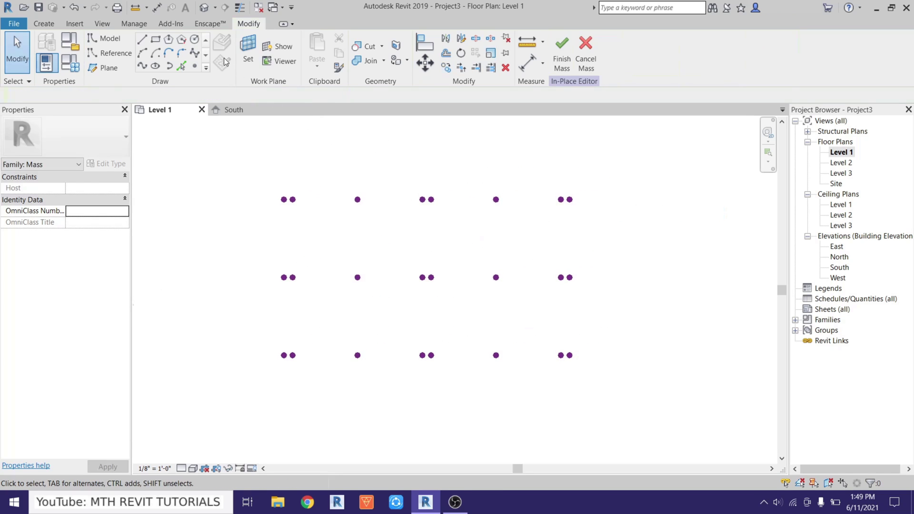
click(203, 8)
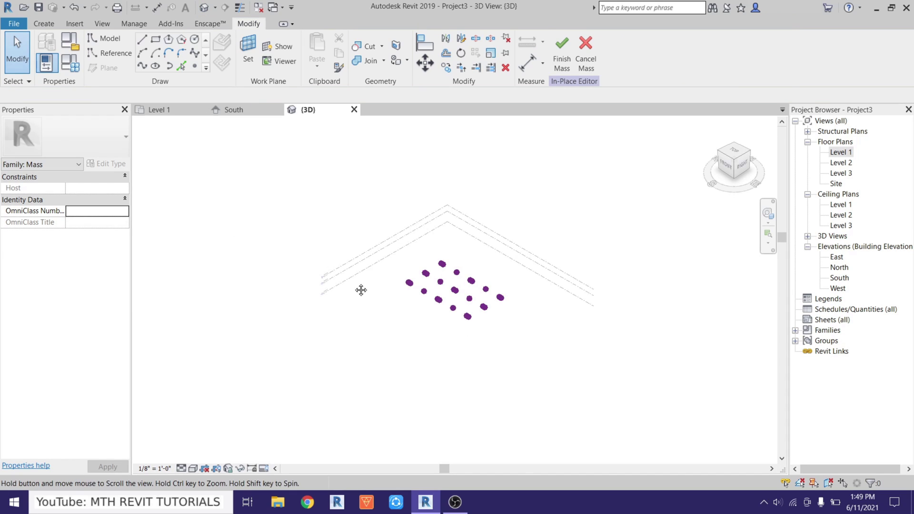
scroll(409, 324, up, 3)
drag(333, 223, 465, 323)
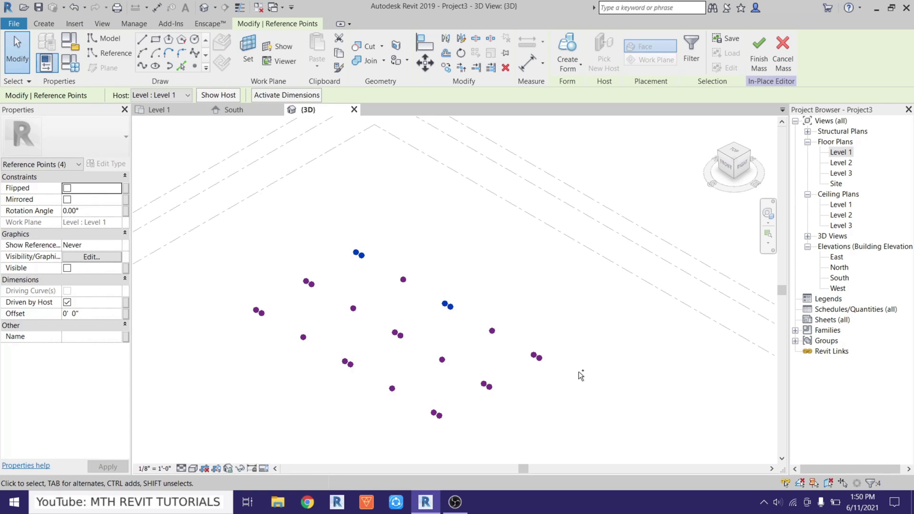
ctrl+drag(525, 340, 566, 369)
ctrl+drag(430, 341, 458, 385)
ctrl+drag(338, 296, 377, 322)
ctrl+drag(230, 294, 277, 328)
ctrl+drag(333, 349, 458, 440)
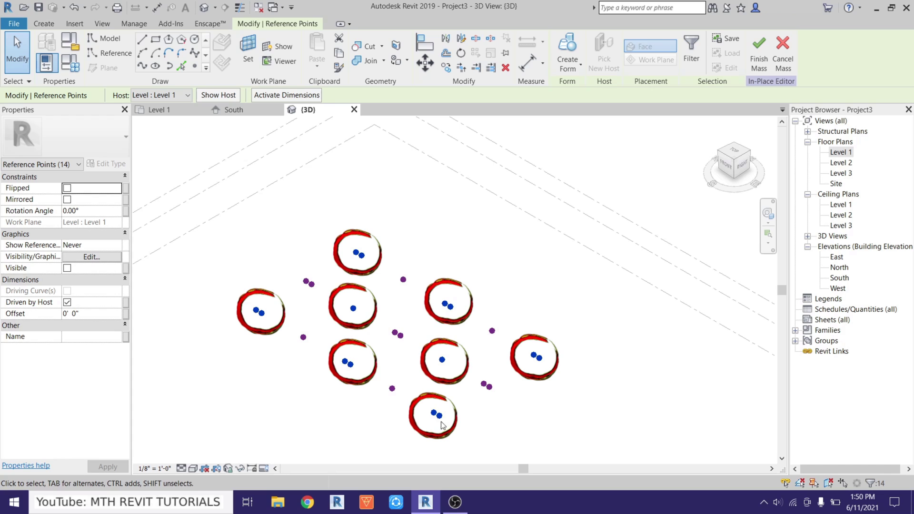
click(726, 165)
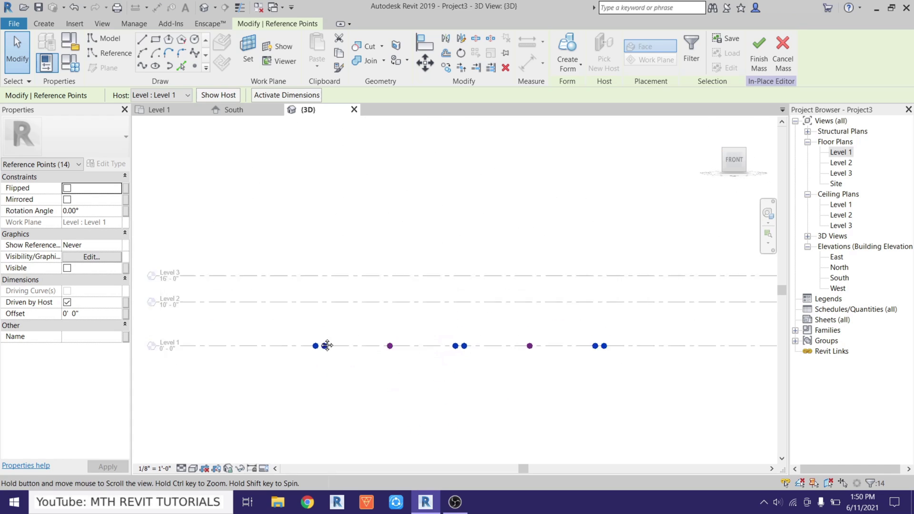
middle_drag(327, 345, 328, 346)
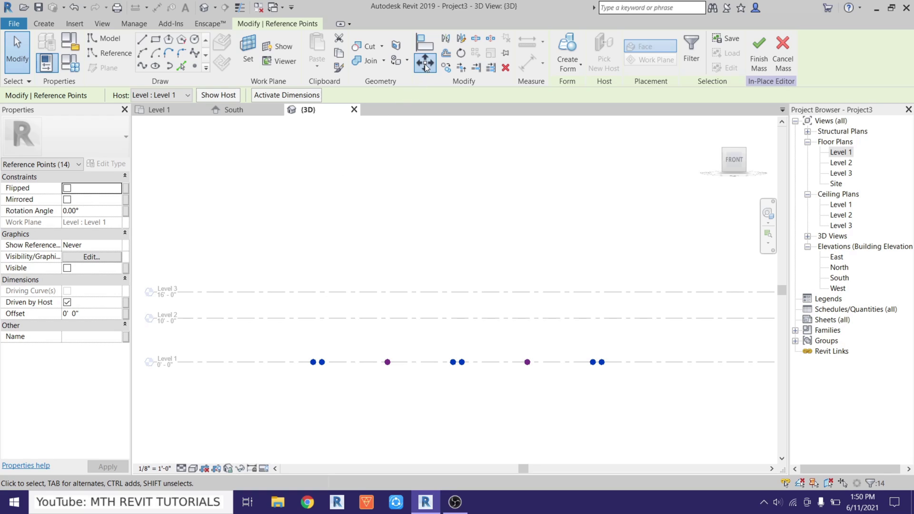
click(425, 62)
click(332, 362)
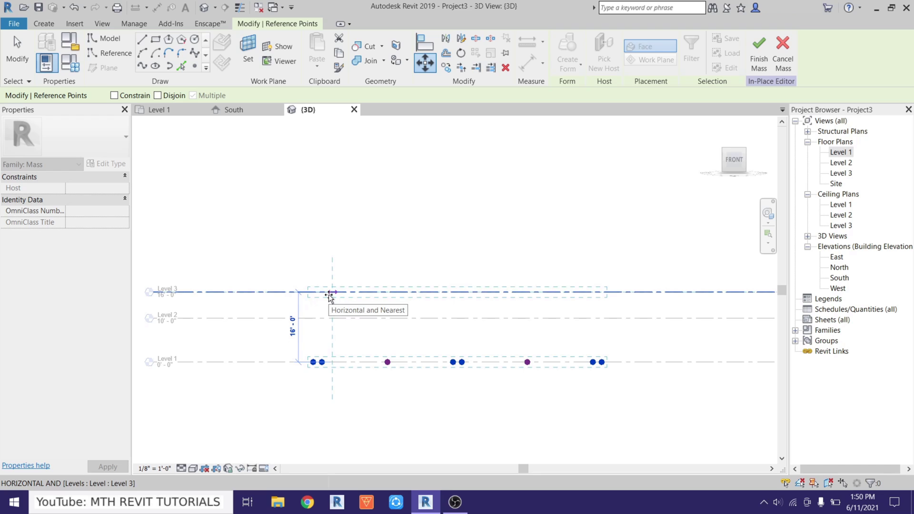
click(331, 292)
right_click(394, 251)
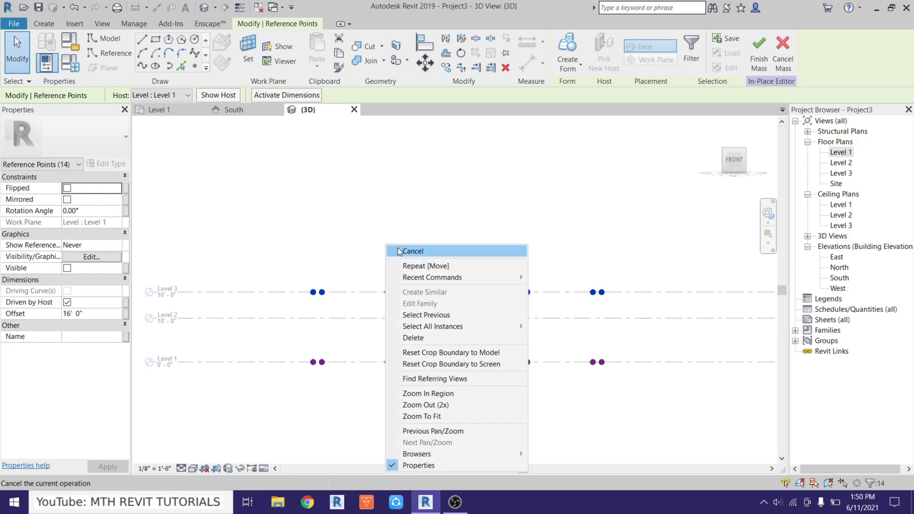
click(402, 256)
right_click(401, 256)
click(403, 256)
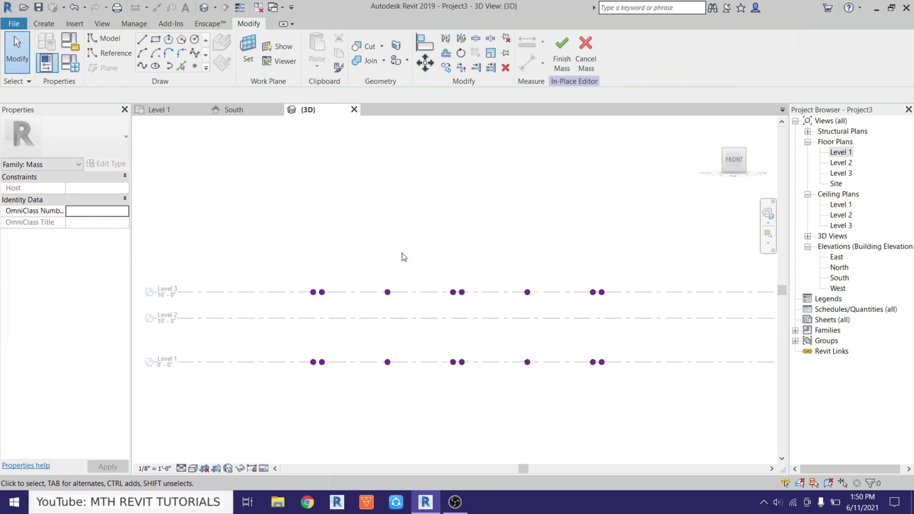
Step: Move the central pair of reference points remaining on Level 1 up by 6'
scroll(394, 341, up, 2)
drag(389, 334, 468, 398)
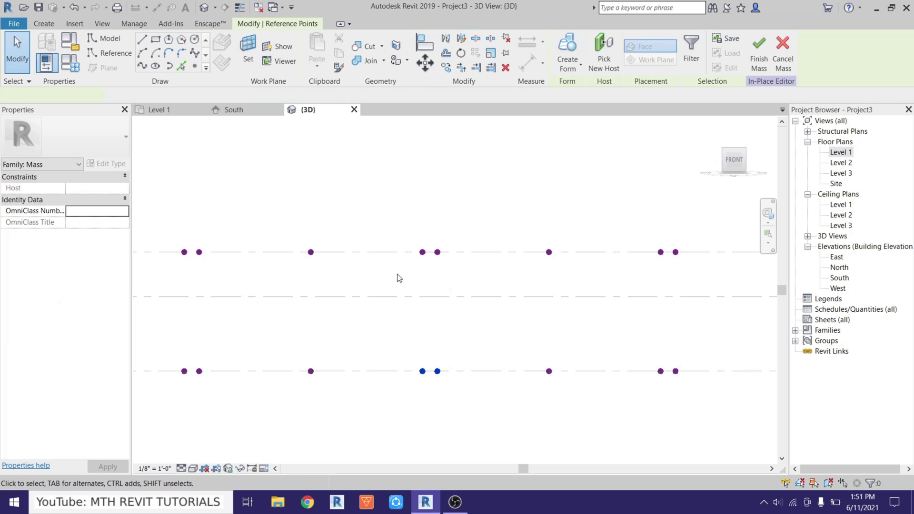
click(431, 69)
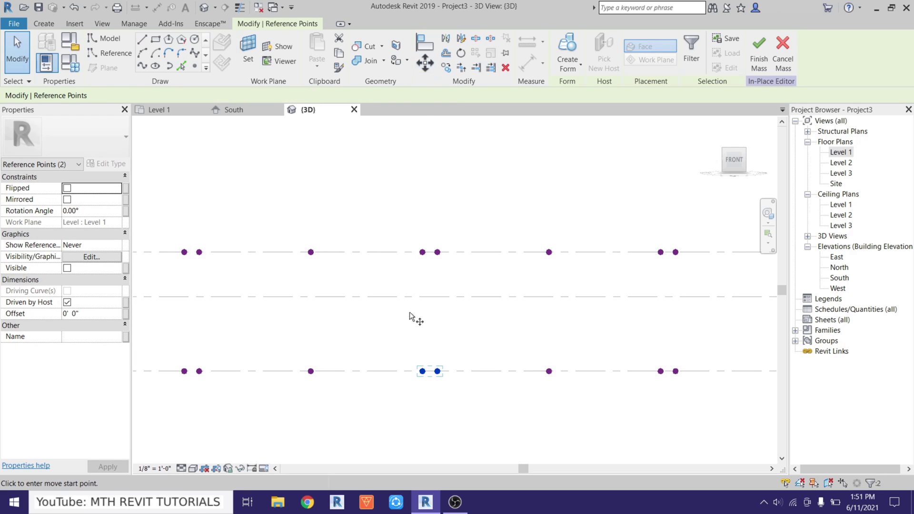
click(404, 371)
text(6)
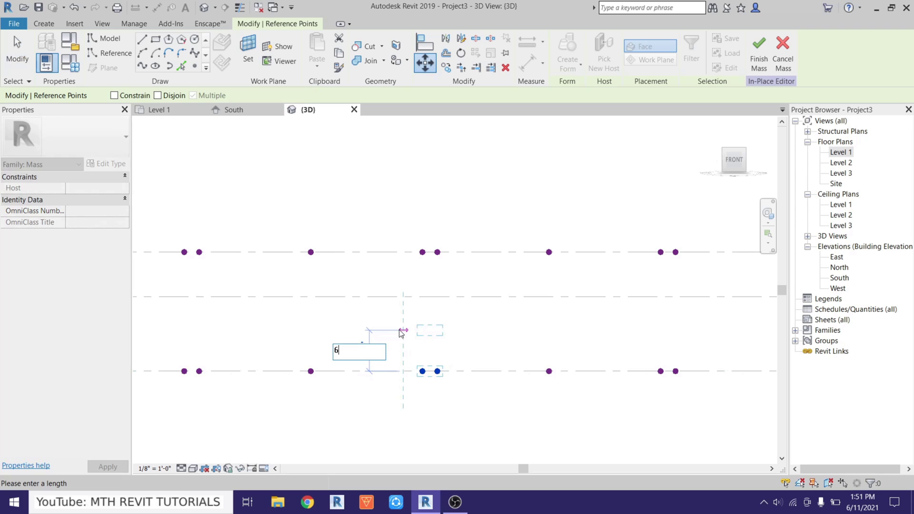
text(')
key(Return)
click(265, 389)
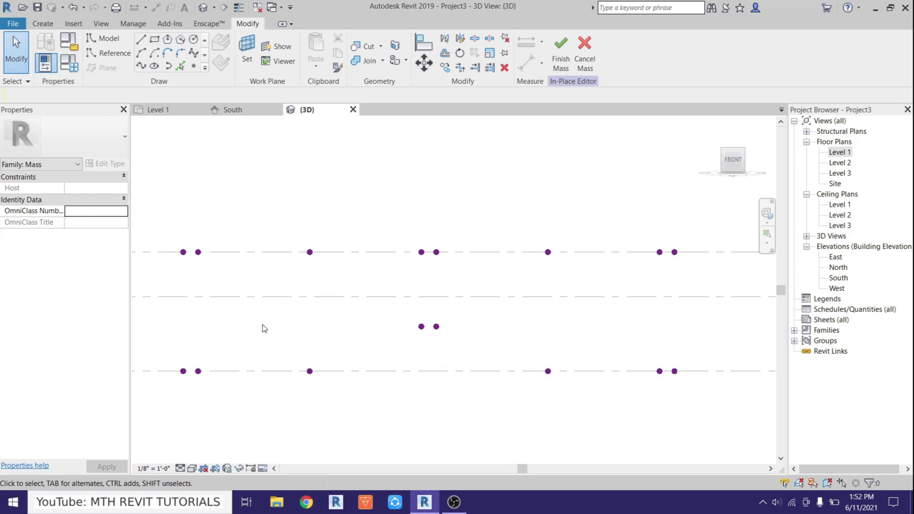
Step: Move the four single reference points of the outer rows up 15" from Level 1
drag(282, 350, 337, 385)
ctrl+drag(524, 343, 595, 403)
click(423, 62)
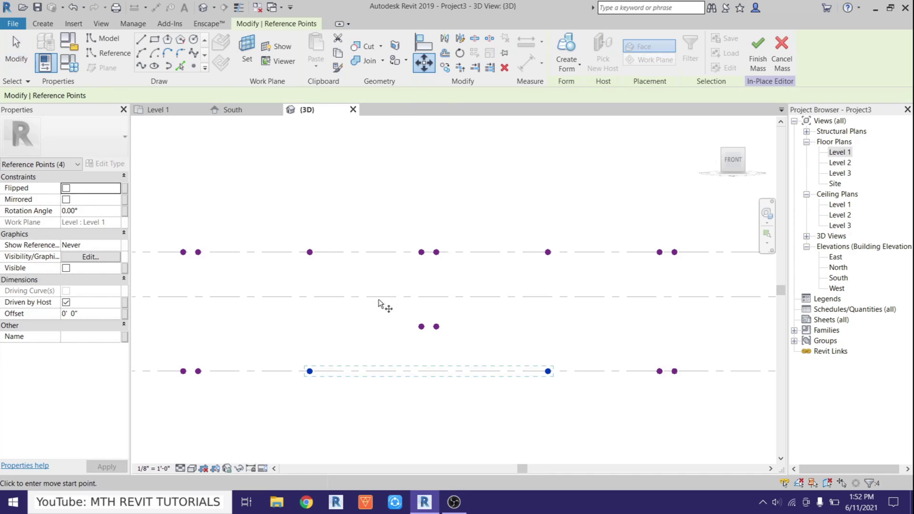
click(326, 371)
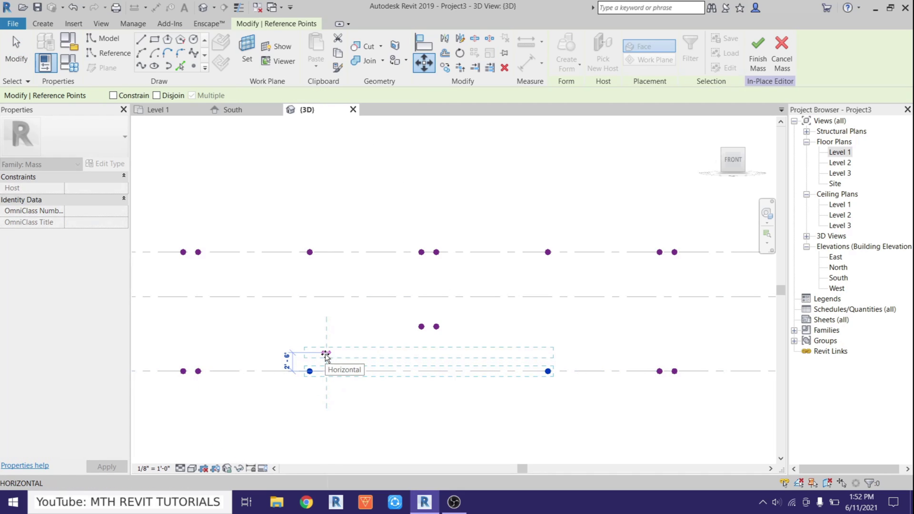
text(15")
key(Return)
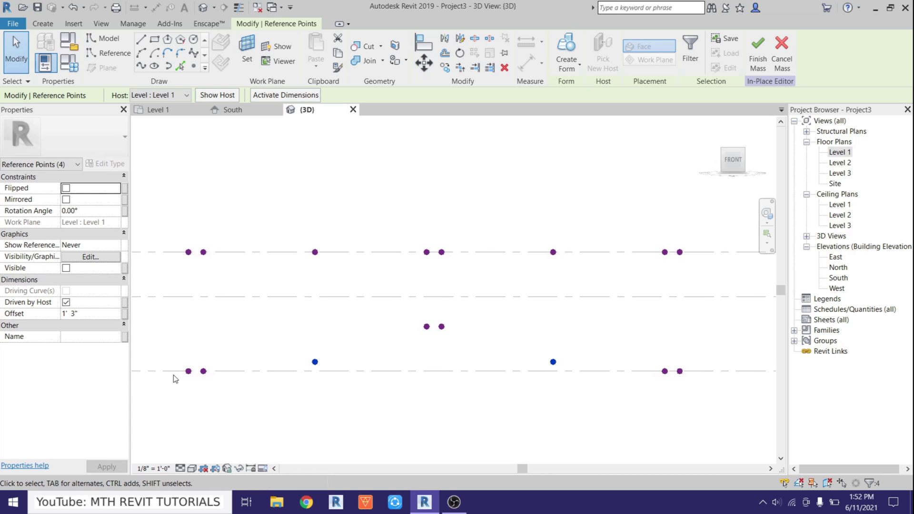
Step: Move the two end pairs of reference points in the middle row up 8" from Level 1
drag(245, 394, 173, 351)
ctrl+drag(639, 341, 738, 441)
click(424, 62)
click(602, 371)
text(8)
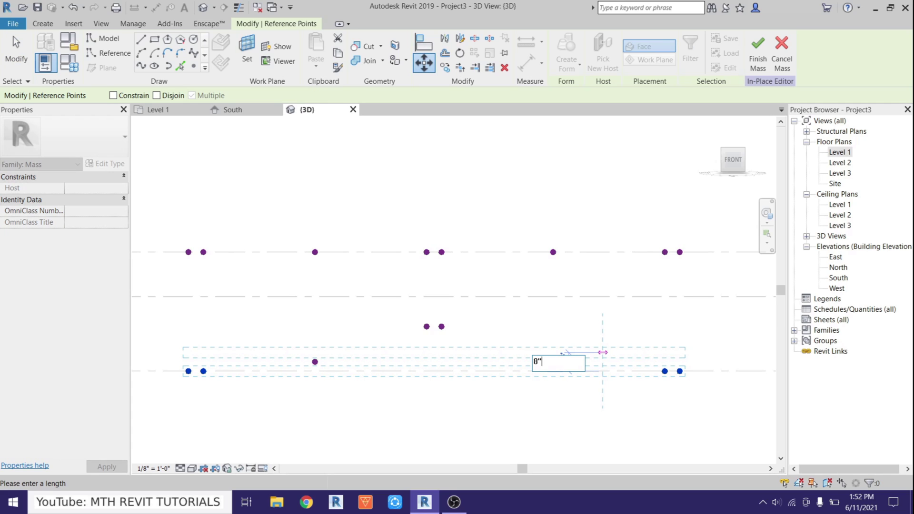
key(Return)
key(Escape)
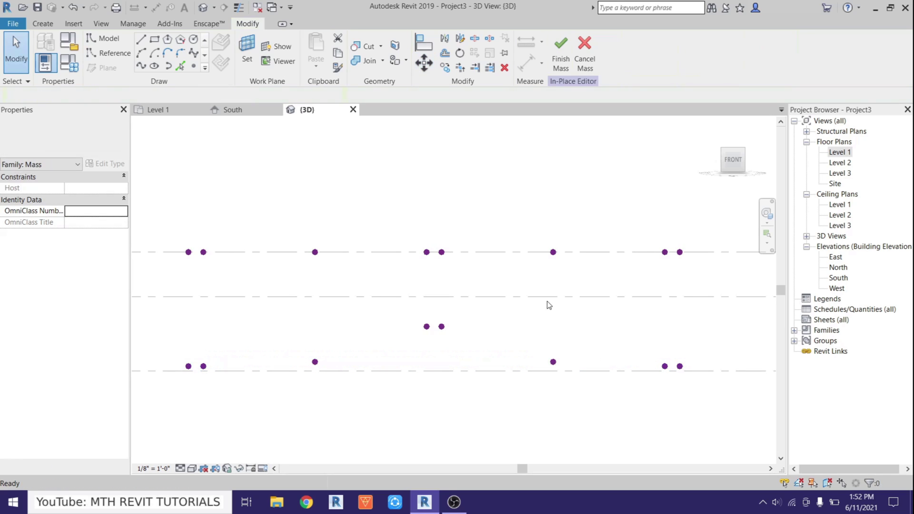
Step: Select the front row's eight reference points in the right-side 3D view and create a spline through them
shift+middle_drag(484, 308, 331, 388)
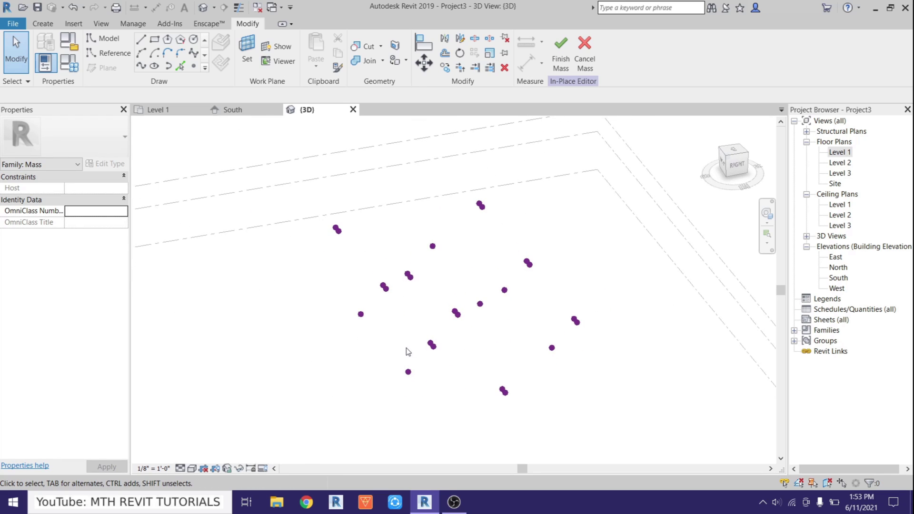
shift+middle_drag(311, 315, 537, 287)
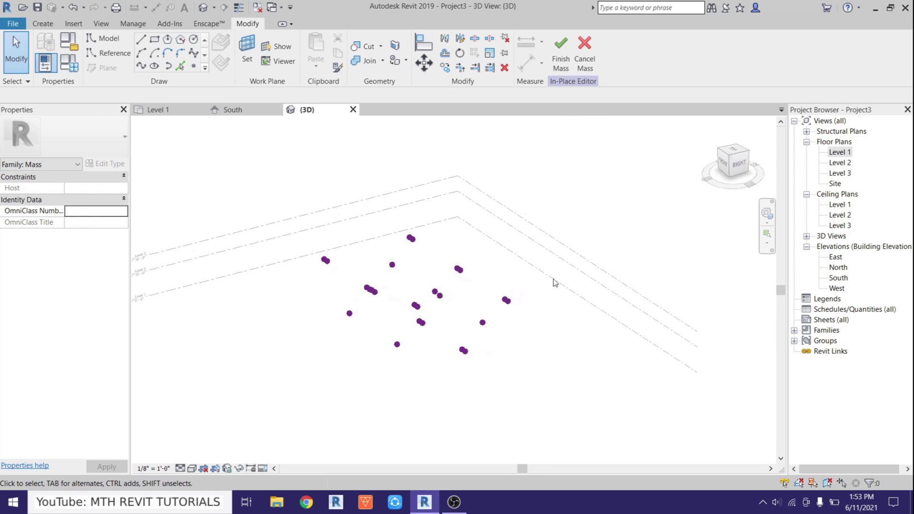
click(739, 164)
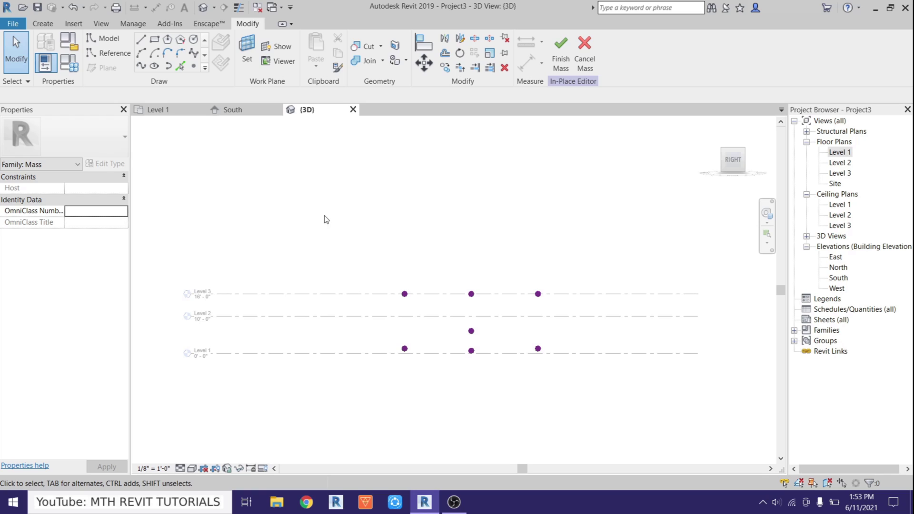
drag(373, 207, 435, 419)
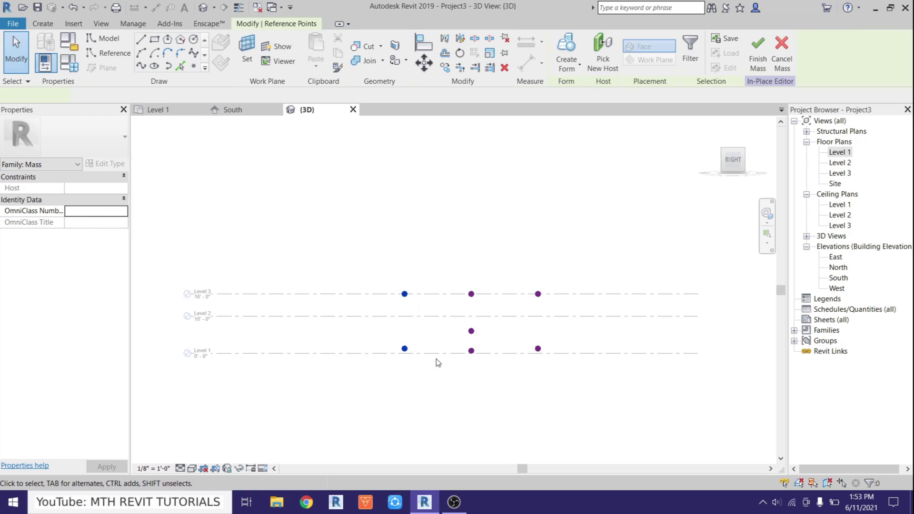
click(142, 68)
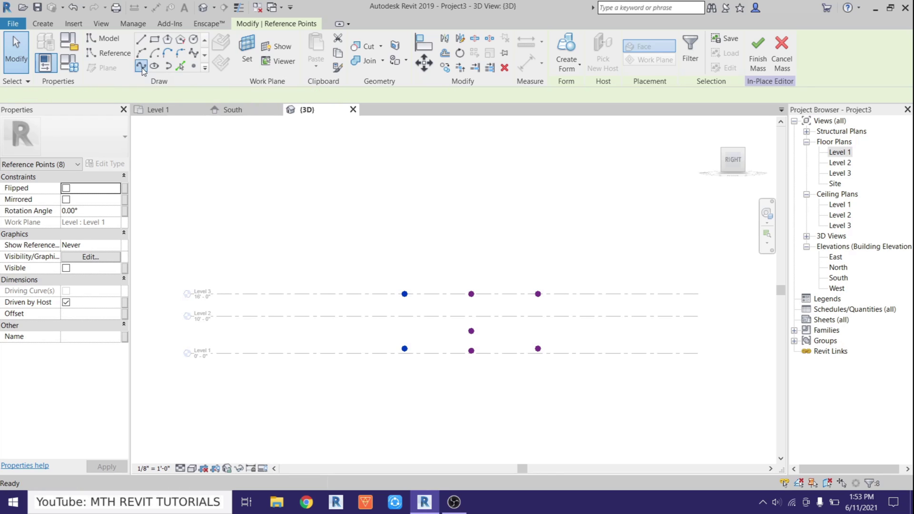
shift+middle_drag(388, 284, 500, 414)
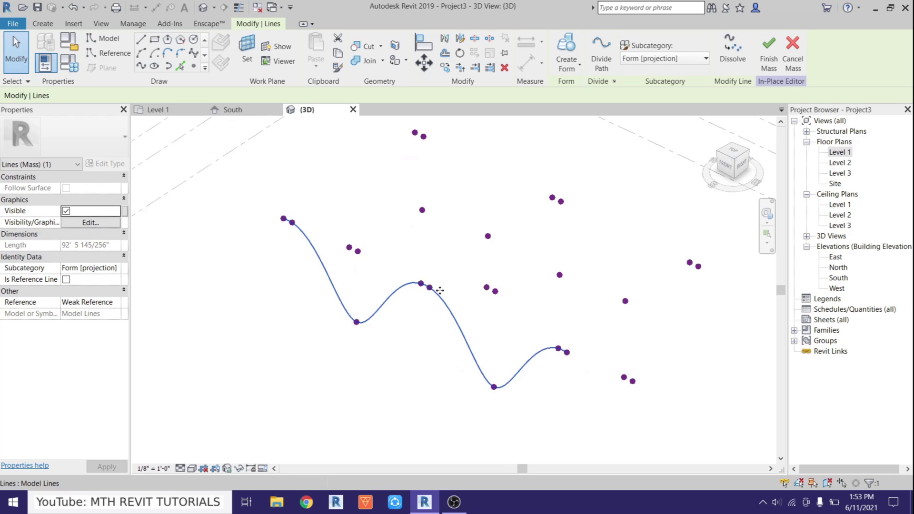
Step: Create a spline through the eight reference points of the middle row, selecting them in the right-side view
shift+middle_drag(447, 397, 316, 296)
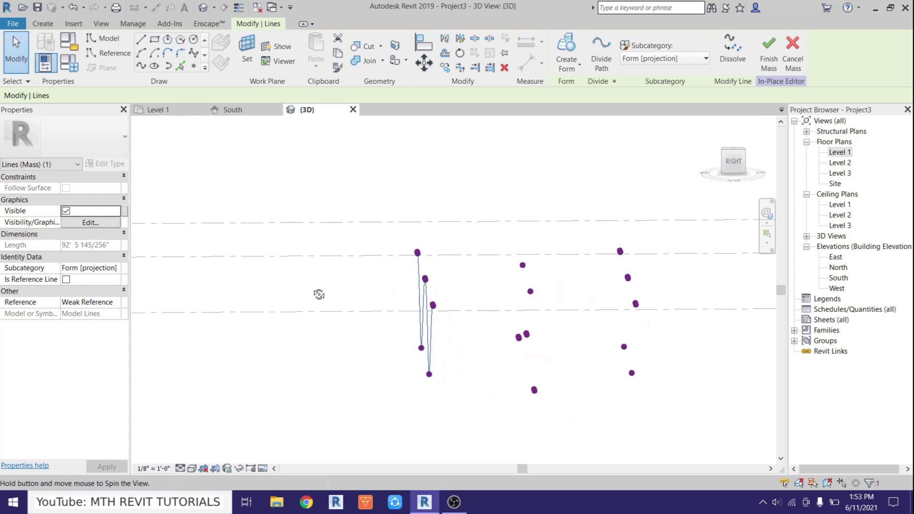
click(732, 162)
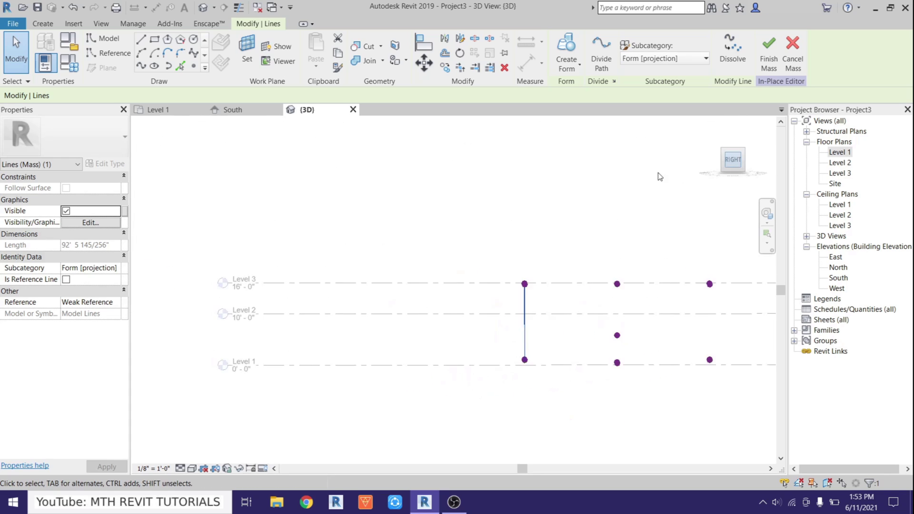
middle_drag(464, 212, 441, 214)
drag(374, 199, 482, 403)
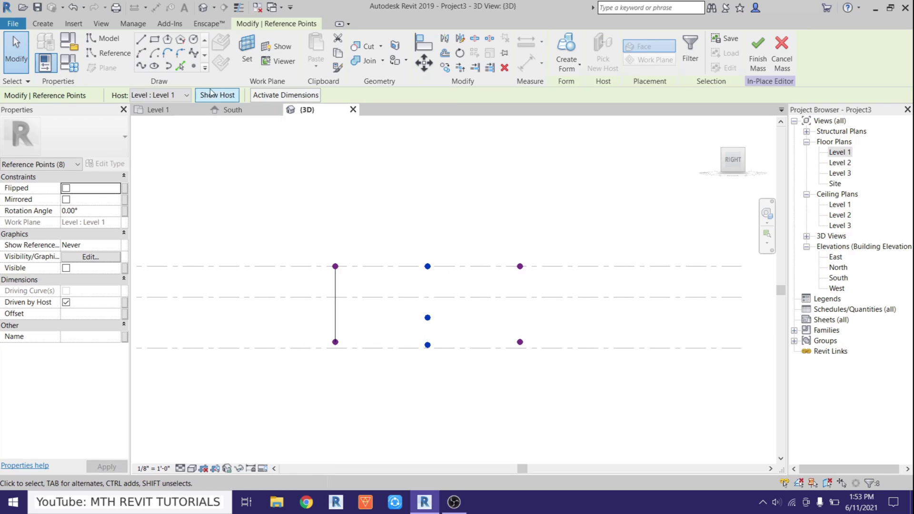
click(142, 65)
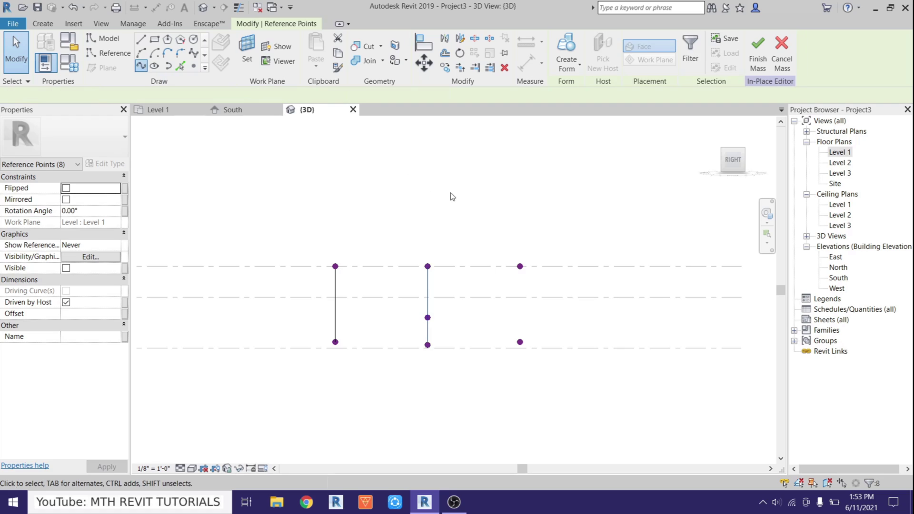
Step: Create a spline through the back row's eight reference points and orbit to check all three curves
drag(478, 197, 557, 367)
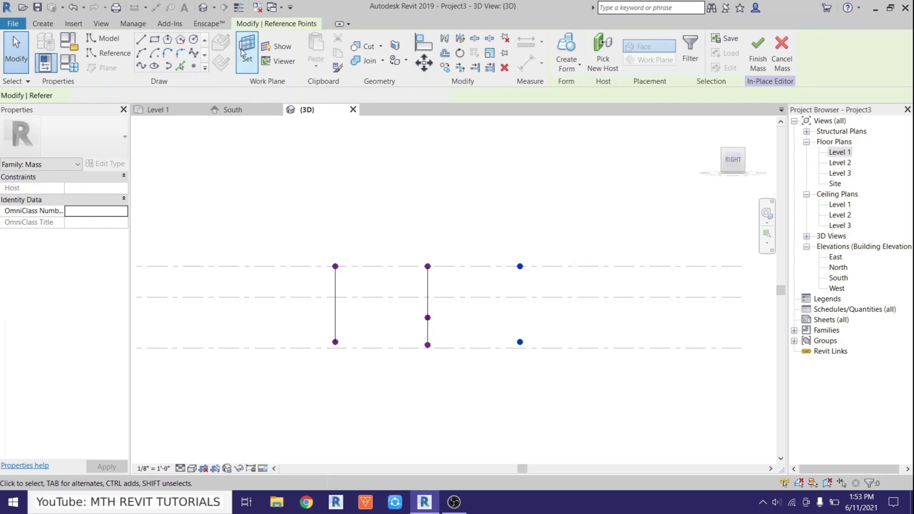
click(142, 66)
shift+middle_drag(333, 238, 292, 386)
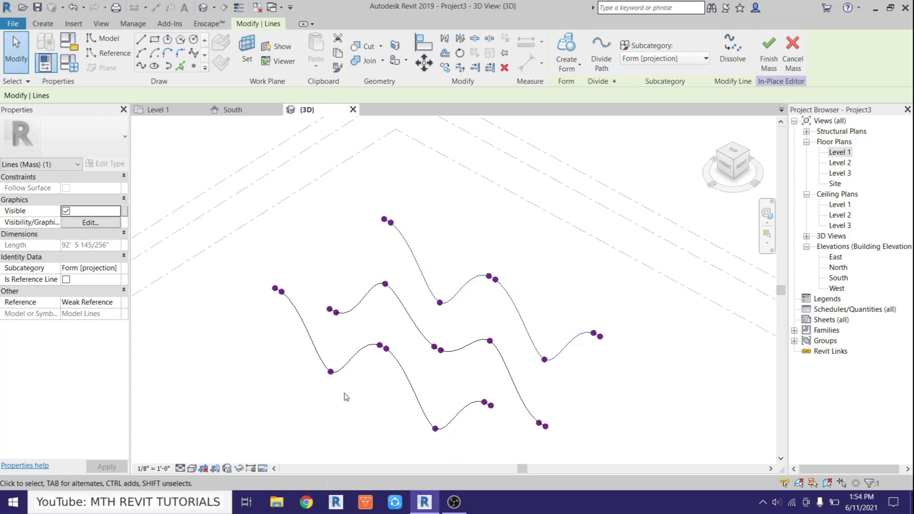
shift+middle_drag(320, 304, 362, 305)
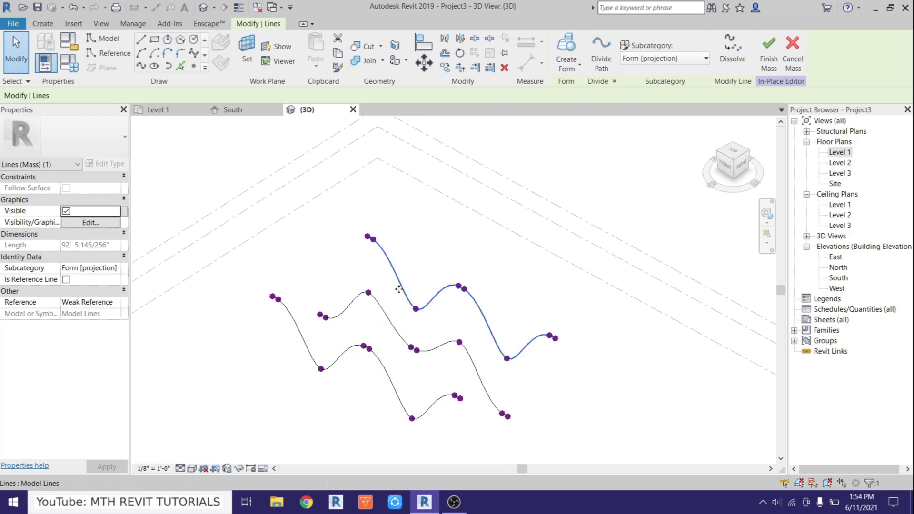
Step: Create a form from all three splines and their reference points to generate the wavy roof surface
drag(198, 184, 658, 458)
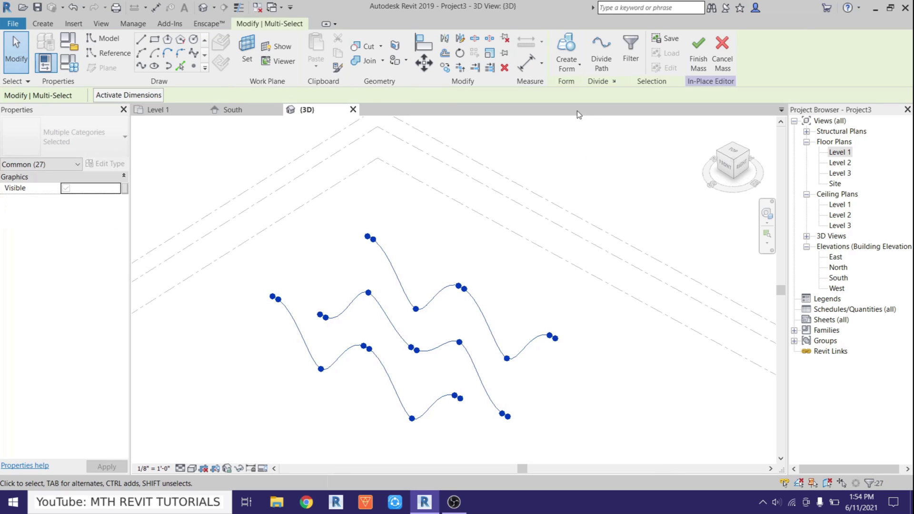
click(570, 59)
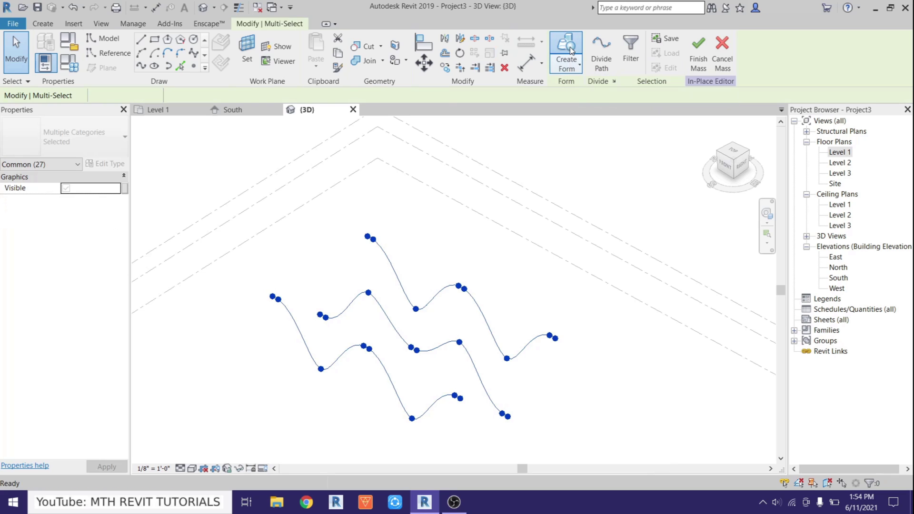
mouse_move(347, 445)
shift+middle_down()
mouse_move(312, 349)
mouse_move(288, 327)
mouse_move(412, 379)
mouse_move(253, 424)
mouse_move(320, 447)
mouse_move(361, 408)
mouse_move(333, 292)
mouse_move(255, 310)
mouse_move(393, 283)
shift+middle_up()
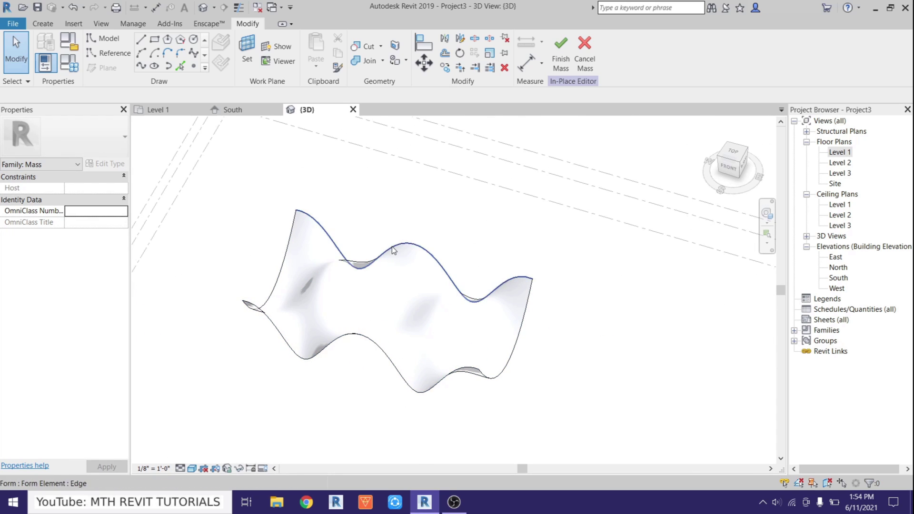
middle_drag(395, 247, 408, 271)
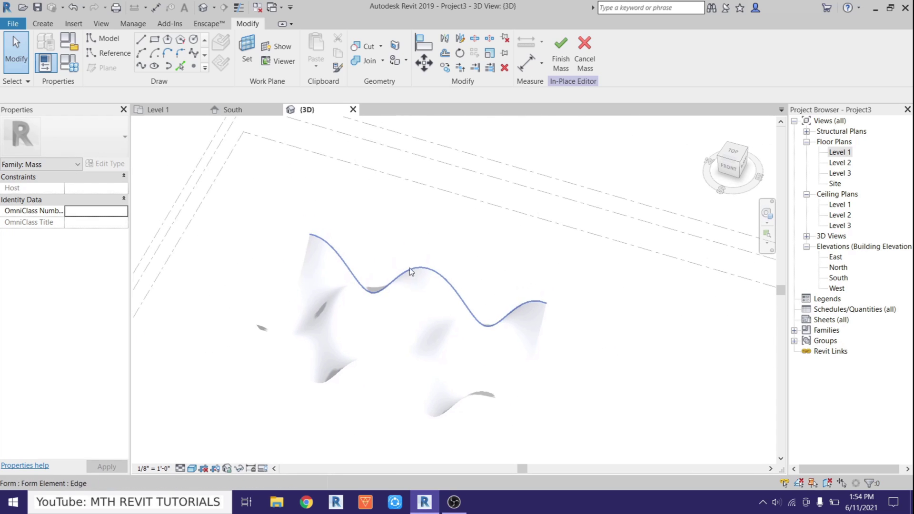
Step: Finish the in-place mass of the wavy roof surface and dismiss the warning
click(559, 70)
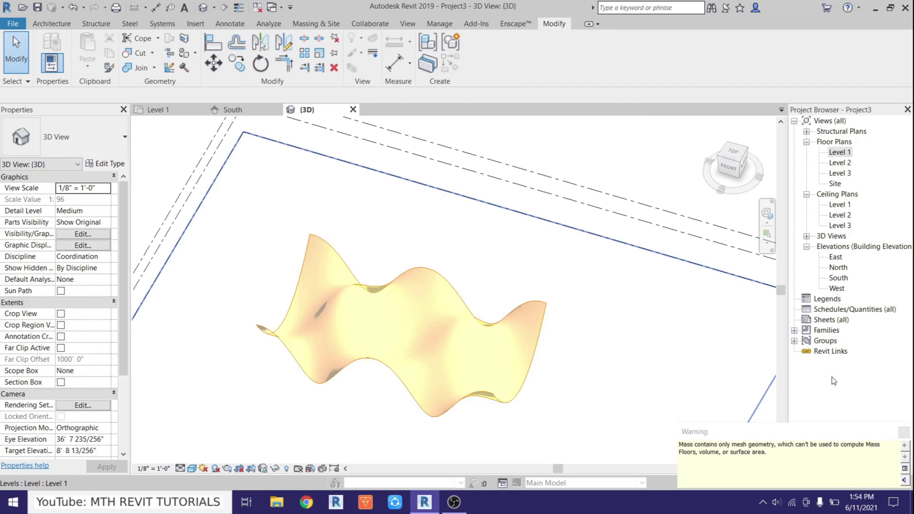
click(904, 433)
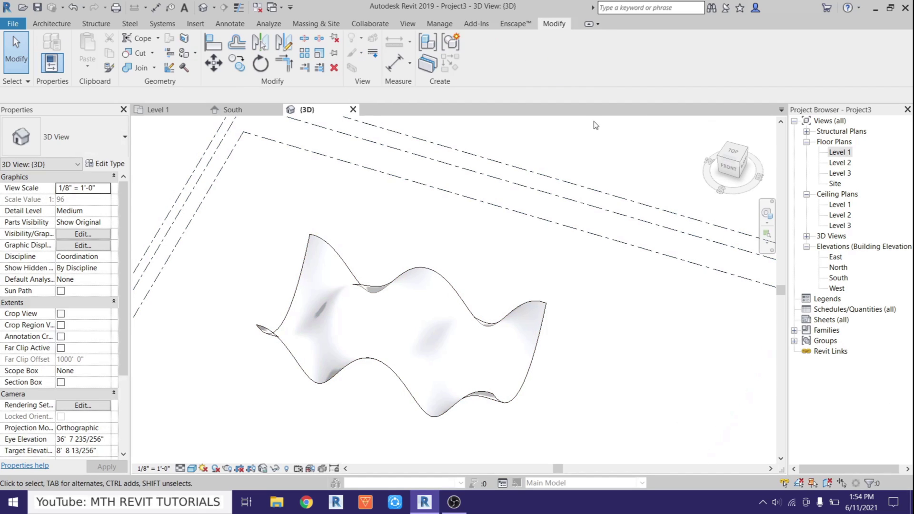
Step: For a roof by face, duplicate the Basic Roof type as Generic - 8" and set its structure layer thickness to 8"
click(311, 23)
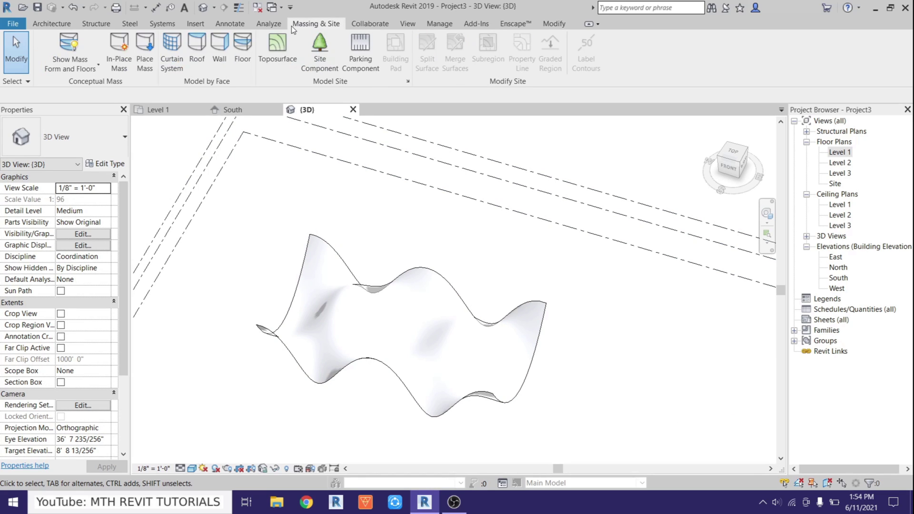
click(197, 52)
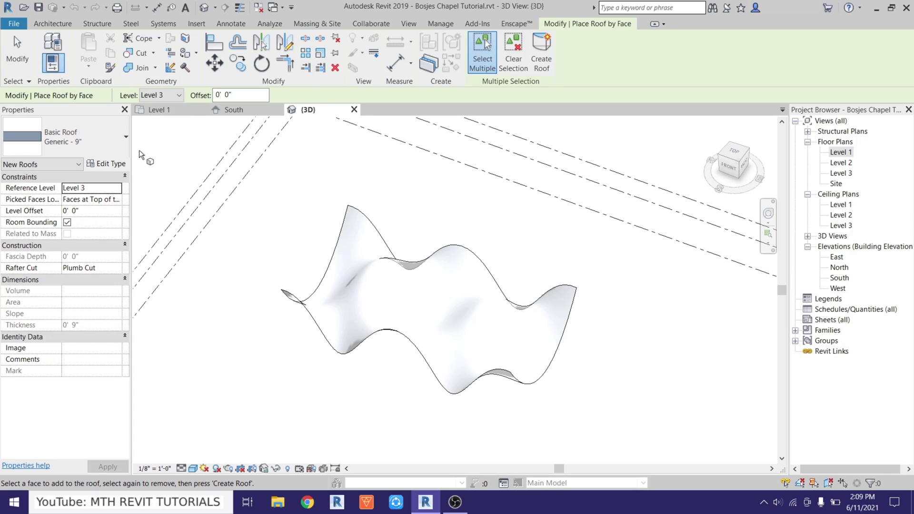
click(103, 167)
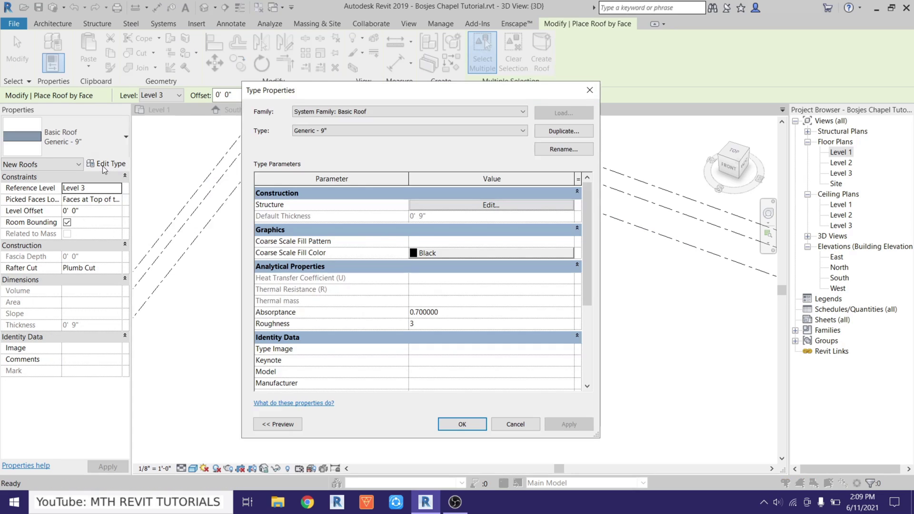
click(536, 136)
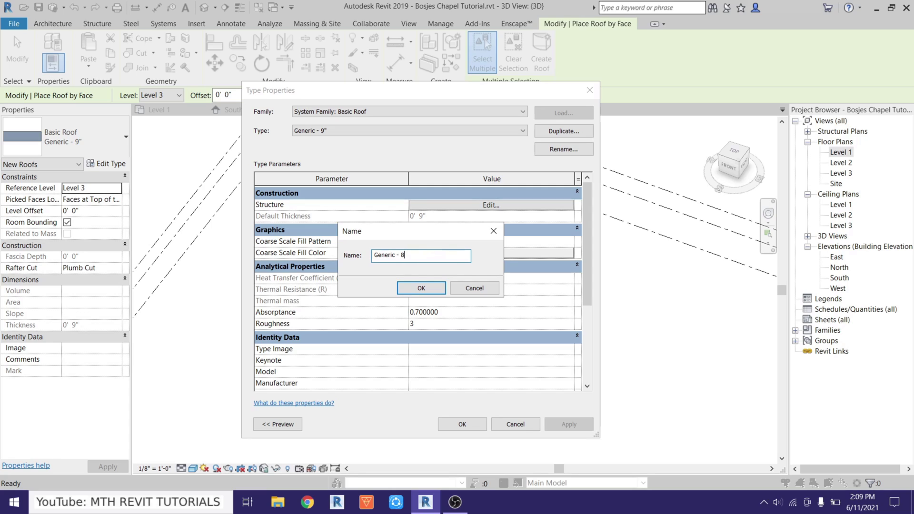
click(422, 289)
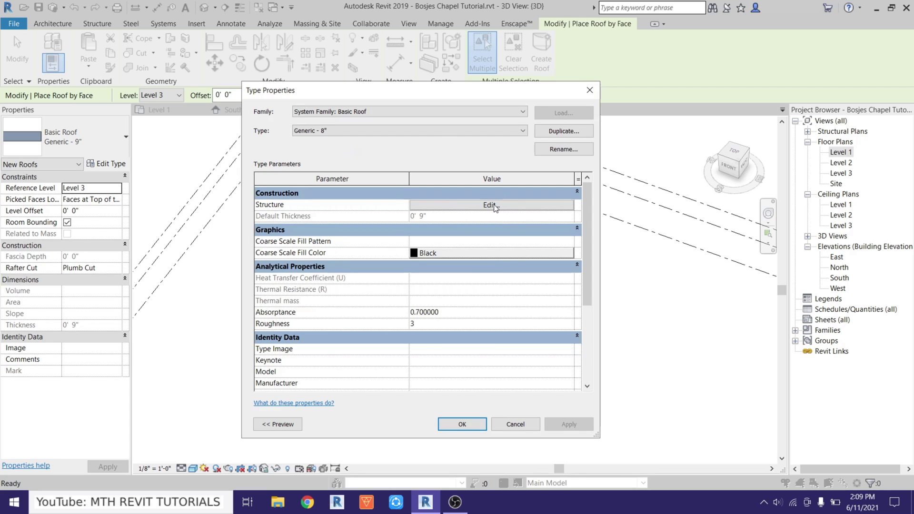
click(488, 204)
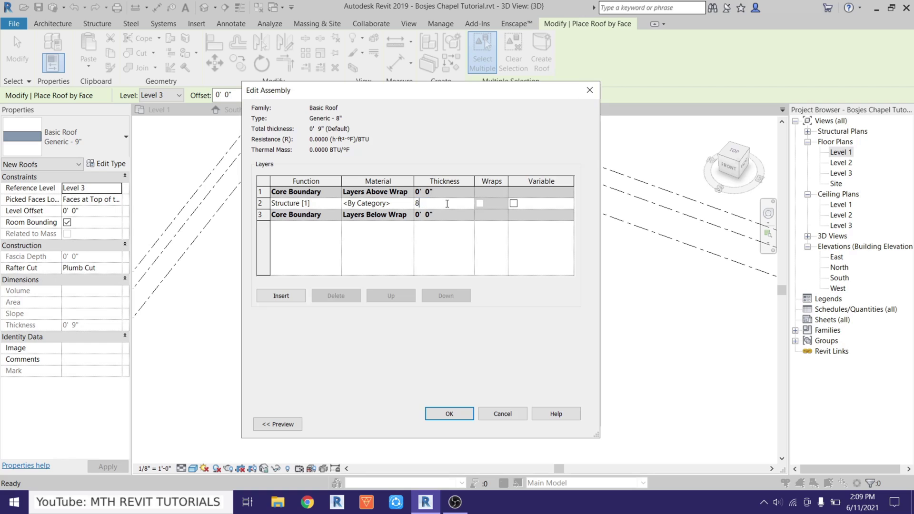
click(449, 414)
click(460, 423)
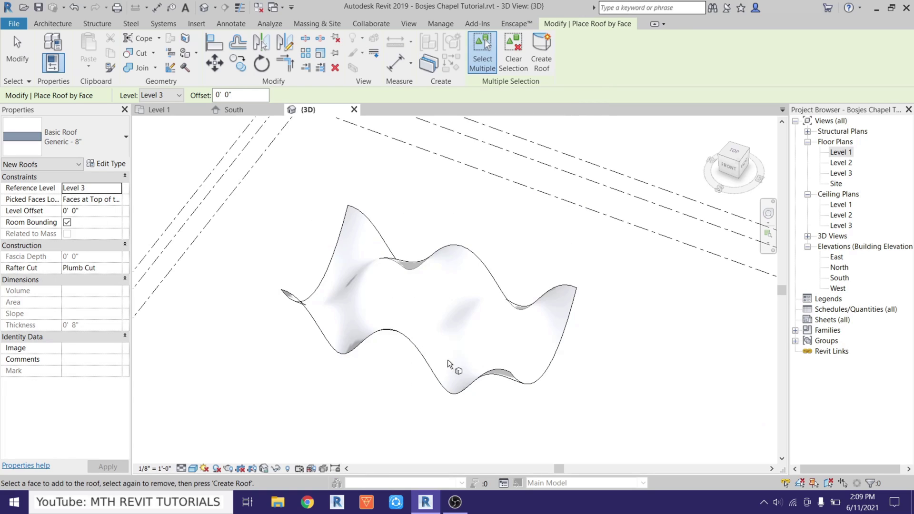
Step: Create the Generic - 8" roof on the face of the wavy mass and end the command
click(449, 249)
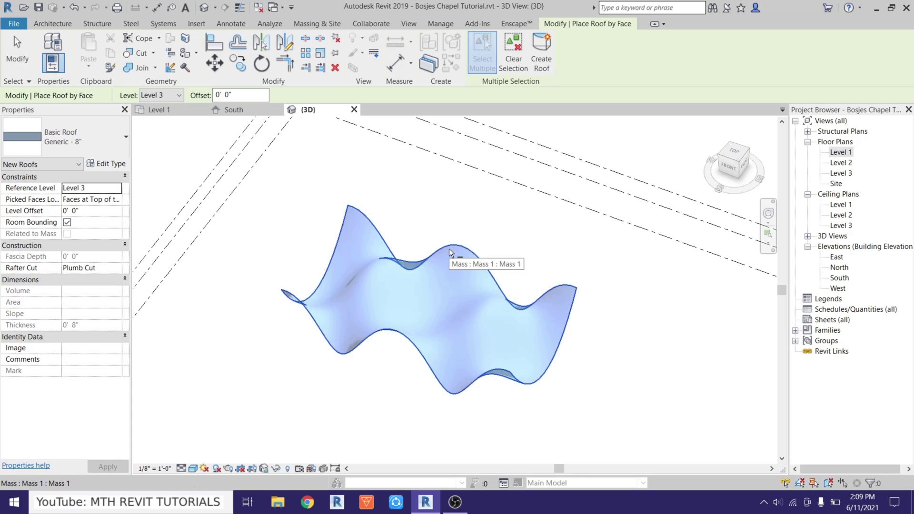
click(541, 68)
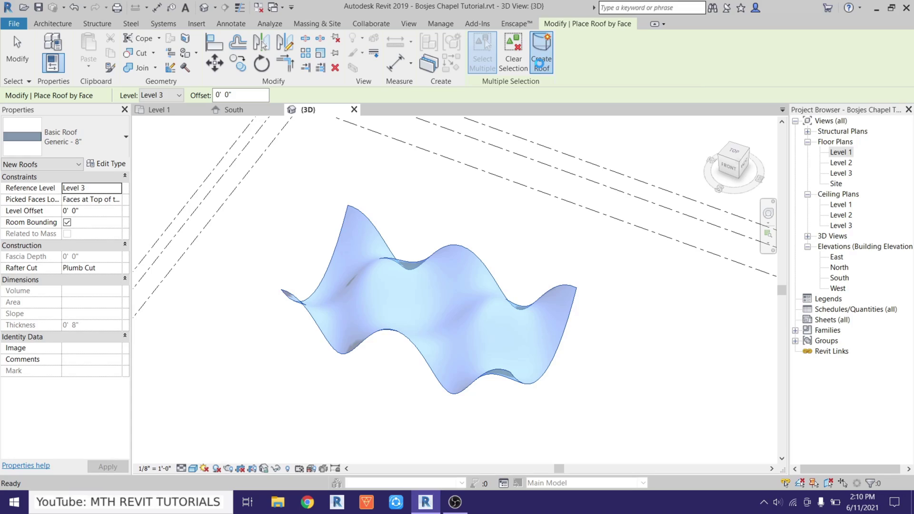
scroll(354, 388, up, 3)
mouse_move(354, 388)
shift+middle_down()
mouse_move(362, 323)
mouse_move(621, 302)
mouse_move(452, 351)
mouse_move(480, 397)
mouse_move(567, 200)
shift+middle_up()
key(Escape)
Step: Filter the overlapping roof and mass selection to the mass only and hide that element in the 3D view
drag(569, 189, 430, 258)
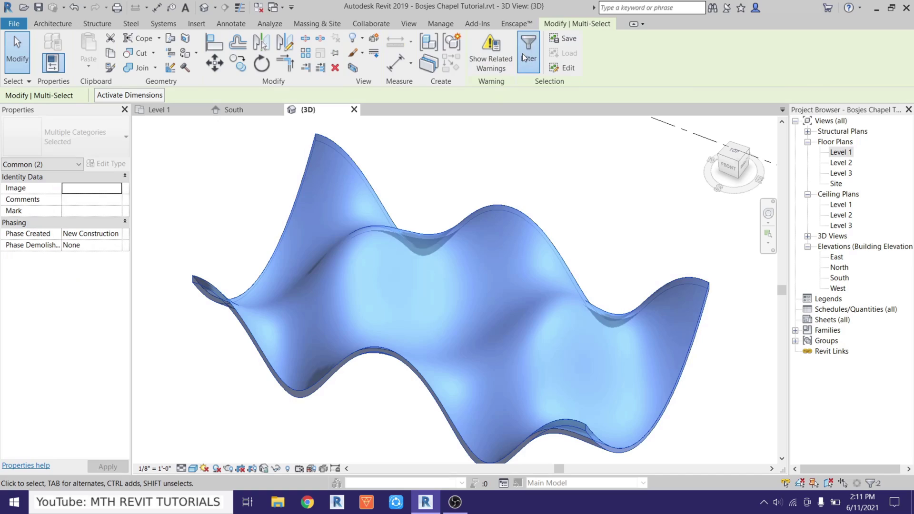
click(526, 52)
click(358, 185)
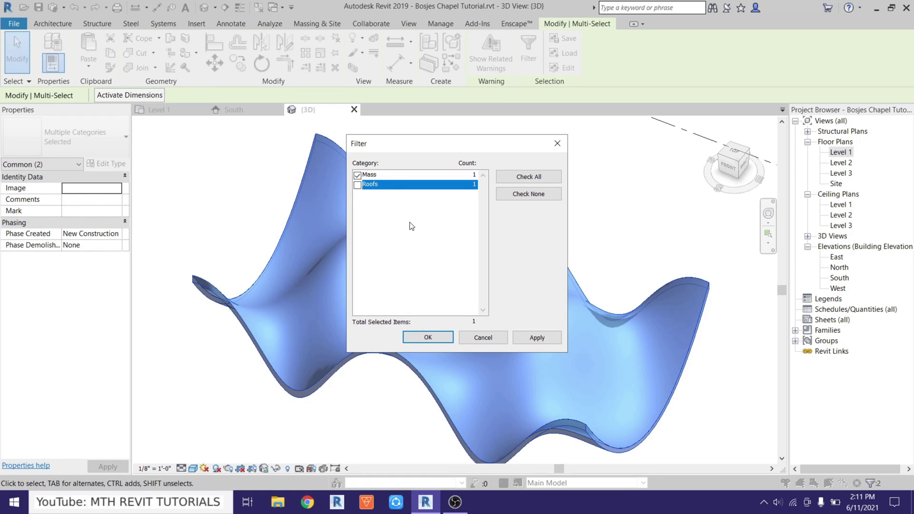
click(428, 337)
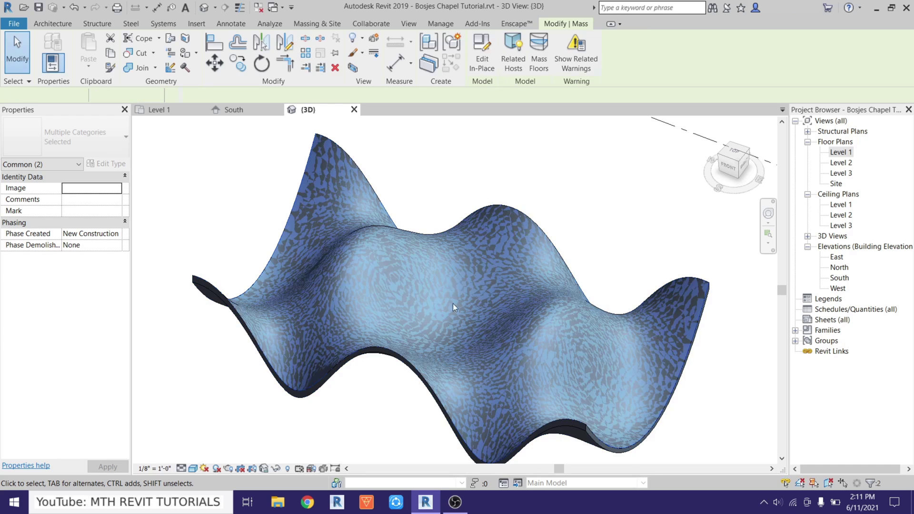
right_click(460, 265)
mouse_move(548, 284)
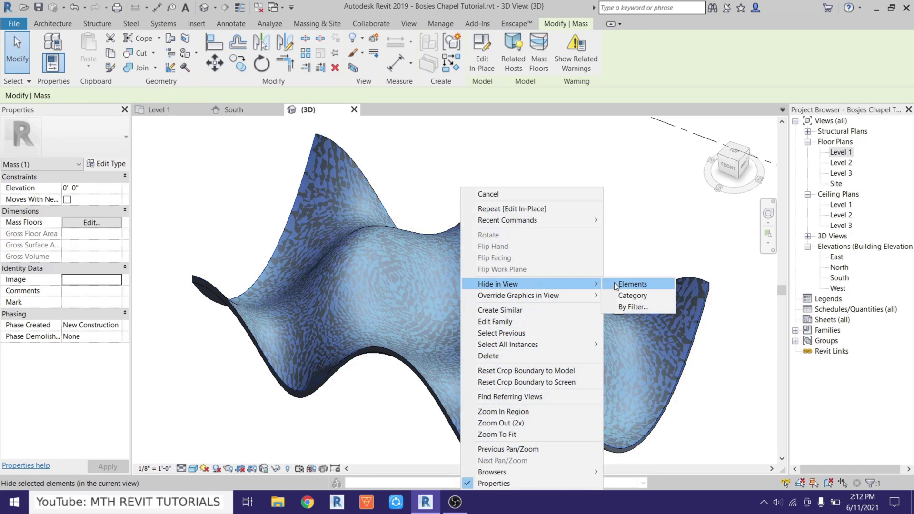
click(626, 285)
Step: In the Level 1 floor plan, draw a rectangle of Curtain Wall 1 walls about 59'-6" by 34' around the roof's interior
shift+middle_drag(417, 278, 481, 373)
double_click(839, 153)
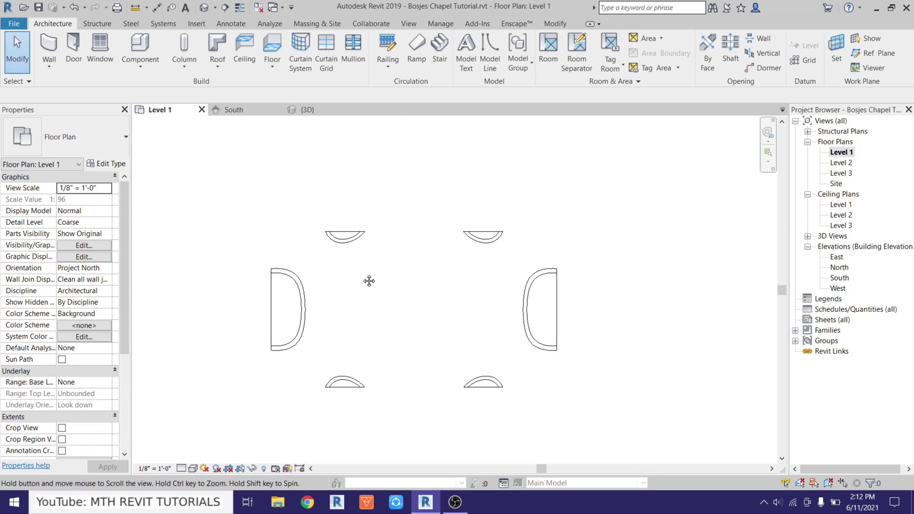
click(53, 50)
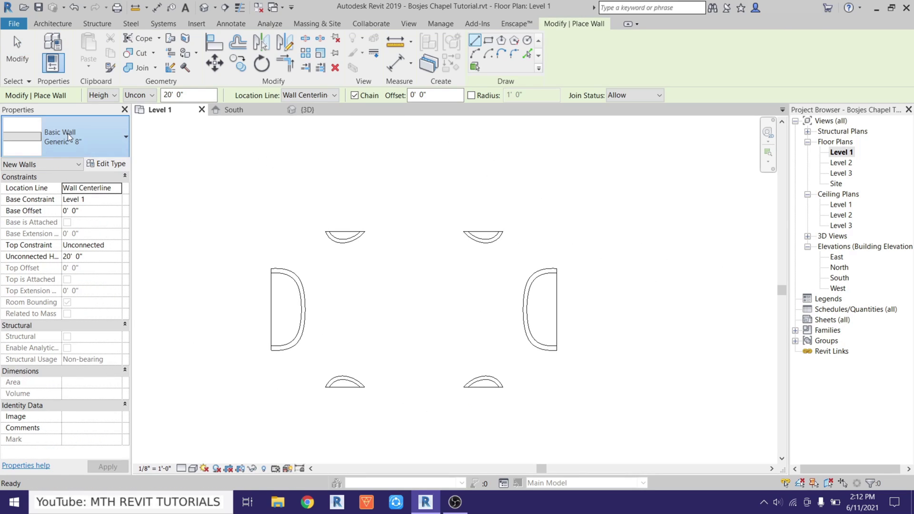
click(68, 134)
scroll(67, 205, down, 3)
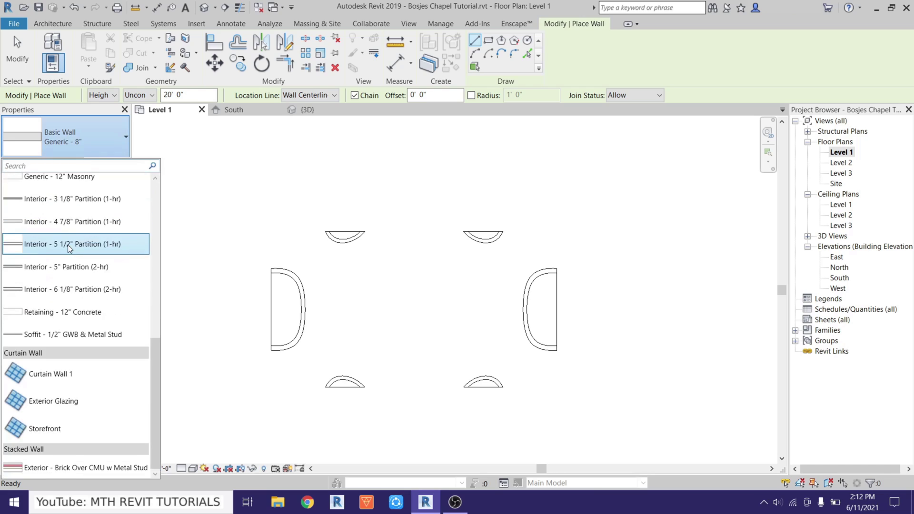
click(68, 374)
scroll(282, 238, up, 1)
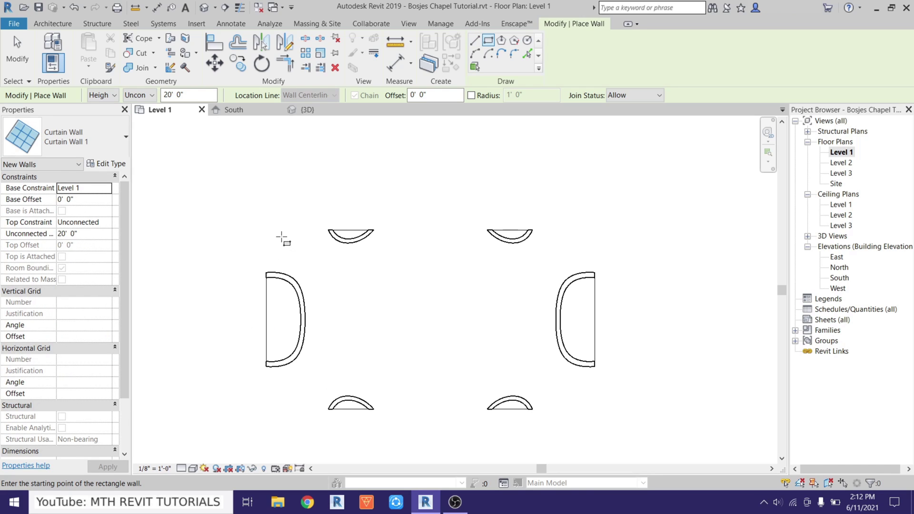
click(284, 236)
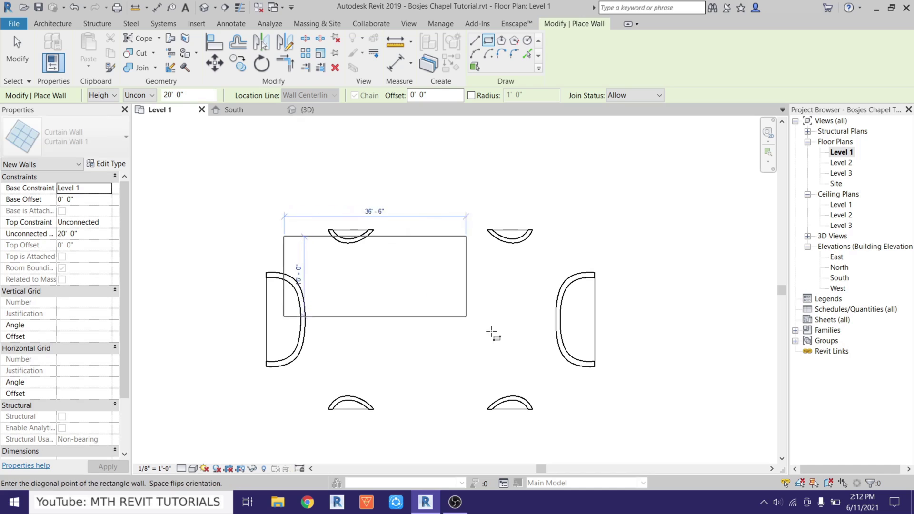
click(580, 404)
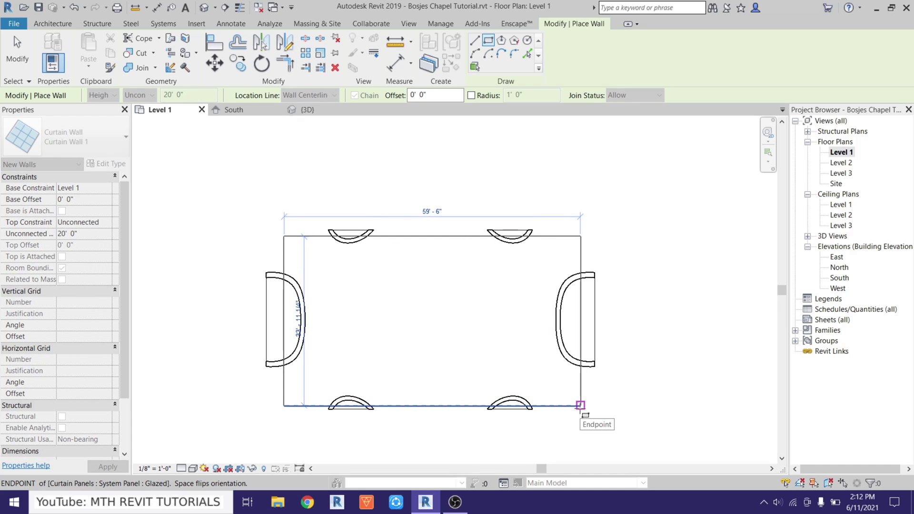
click(580, 405)
right_click(595, 204)
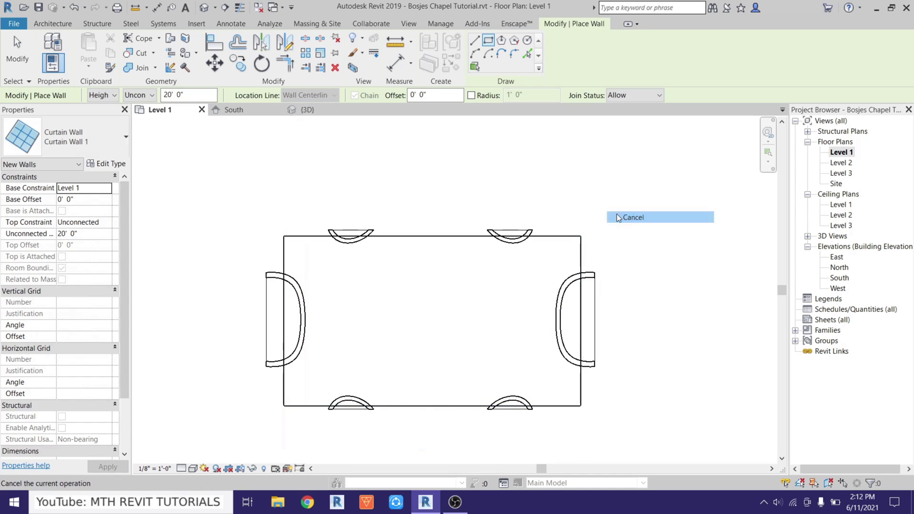
click(621, 210)
Step: In the 3D view, select the chain of four curtain walls and attach their tops to the wavy roof
click(203, 8)
shift+middle_drag(476, 310, 464, 335)
scroll(449, 290, up, 2)
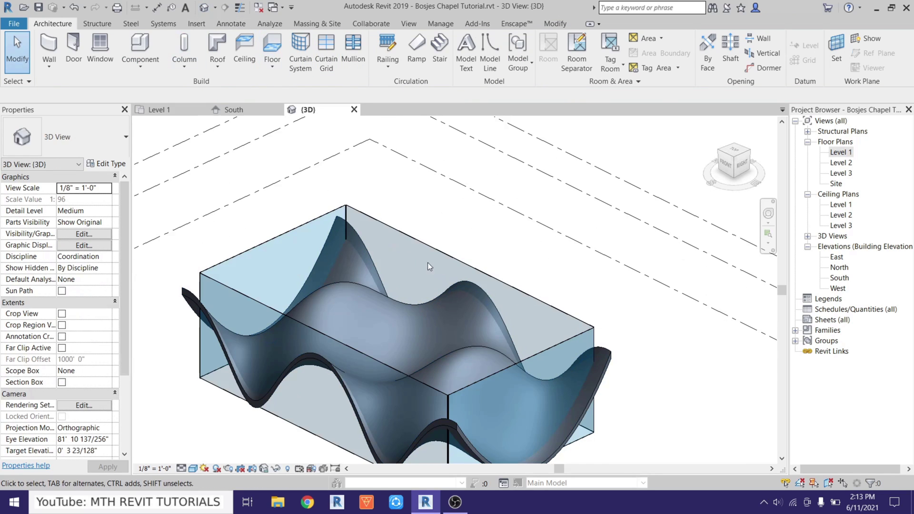
key(Tab)
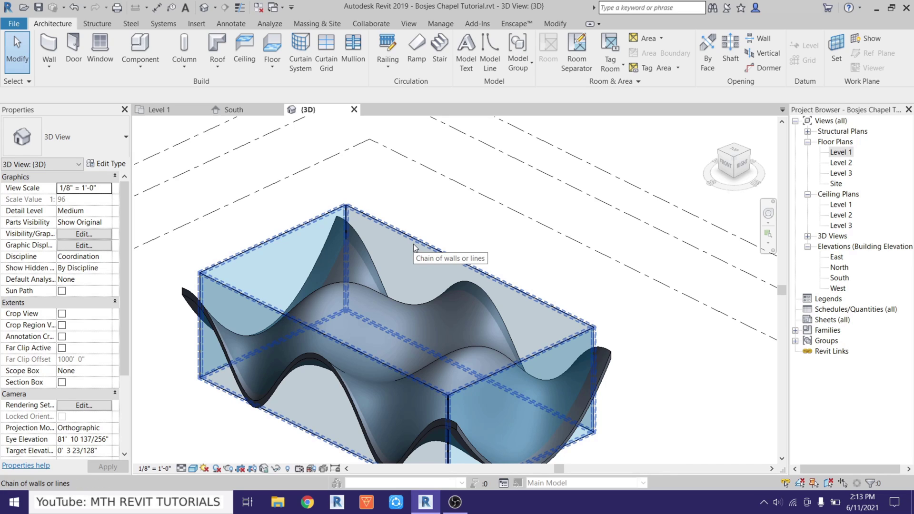
click(413, 244)
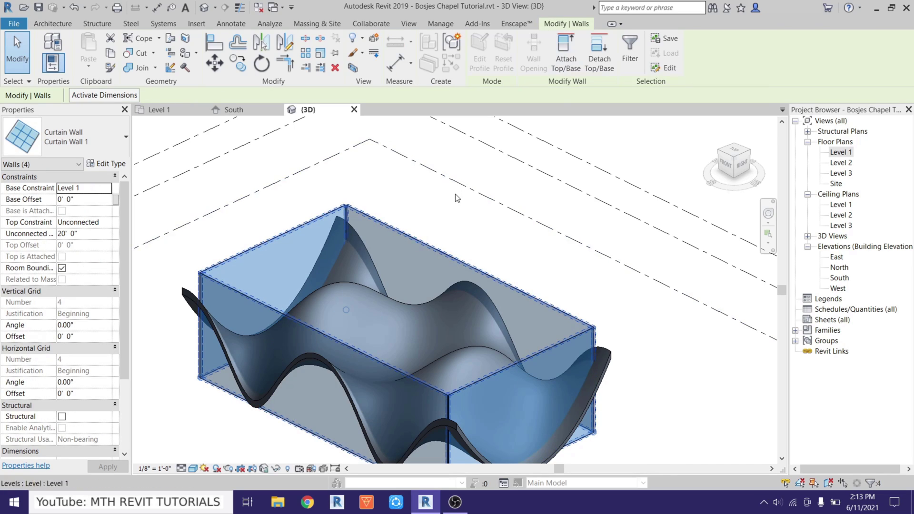
click(558, 56)
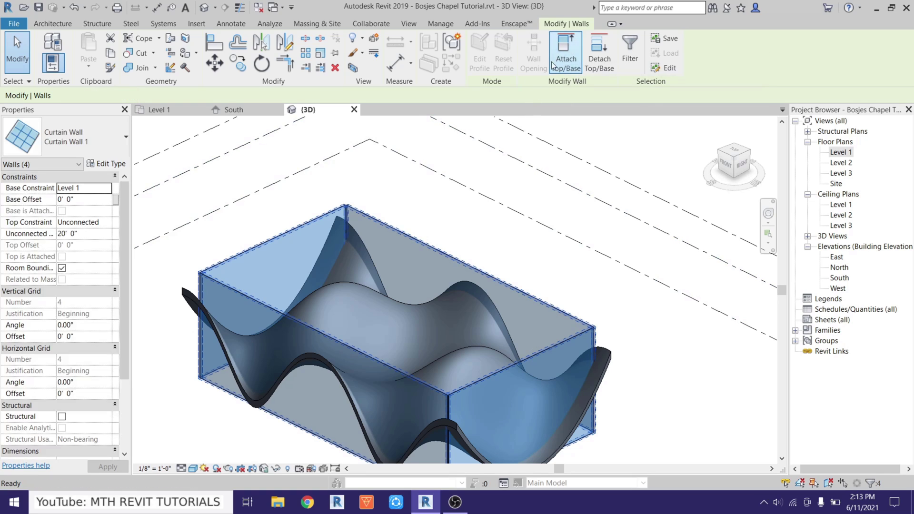
click(384, 295)
key(Escape)
Step: From the front view, add a vertical curtain grid line at the midpoint of the front curtain wall, 29'-9" from each end
mouse_move(310, 309)
shift+middle_down()
mouse_move(449, 300)
mouse_move(561, 272)
mouse_move(220, 333)
mouse_move(387, 291)
shift+middle_up()
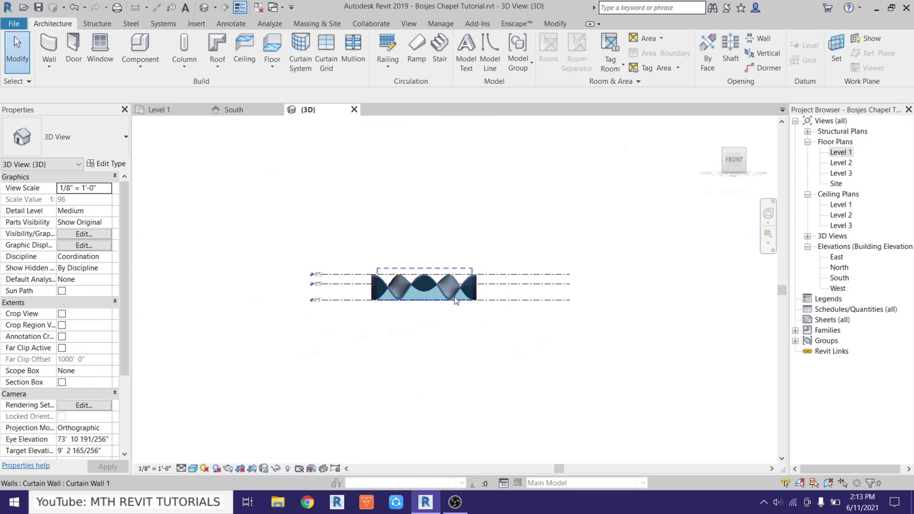
scroll(419, 297, up, 4)
scroll(421, 301, up, 2)
mouse_move(427, 299)
middle_down()
mouse_move(418, 321)
mouse_move(470, 343)
middle_up()
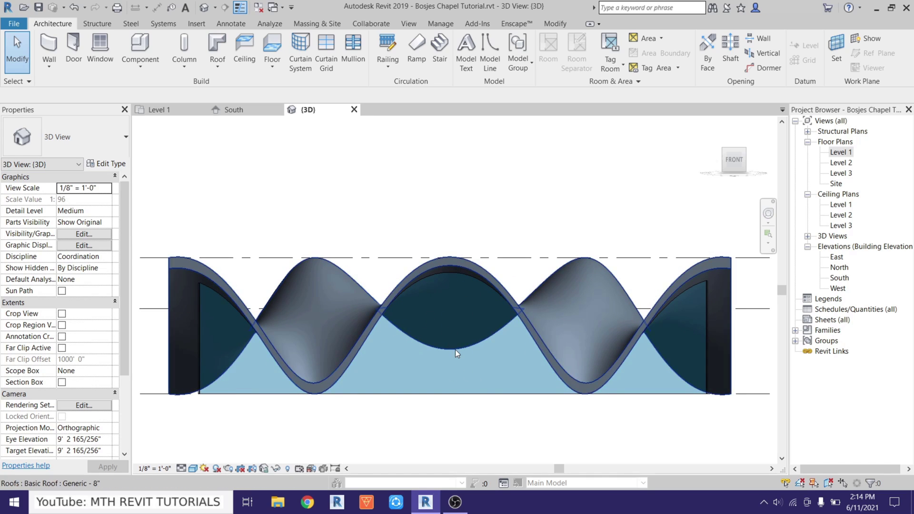
click(330, 66)
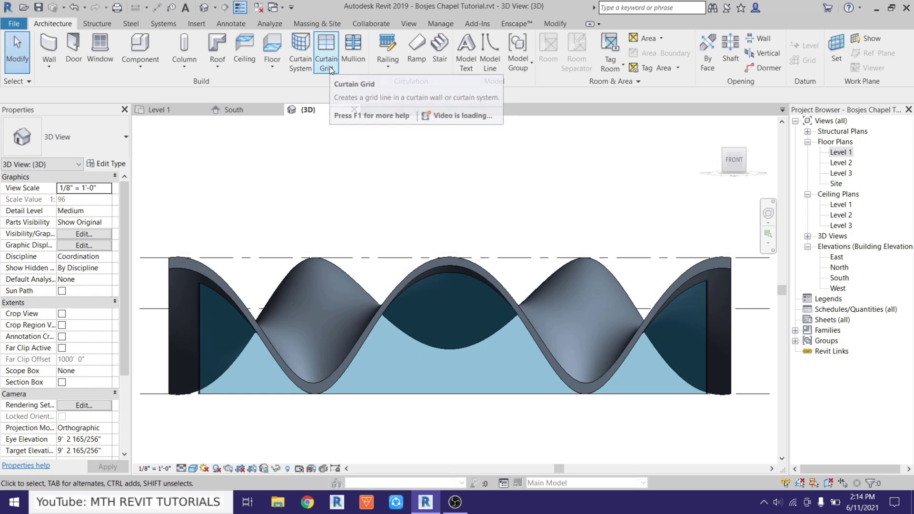
click(454, 395)
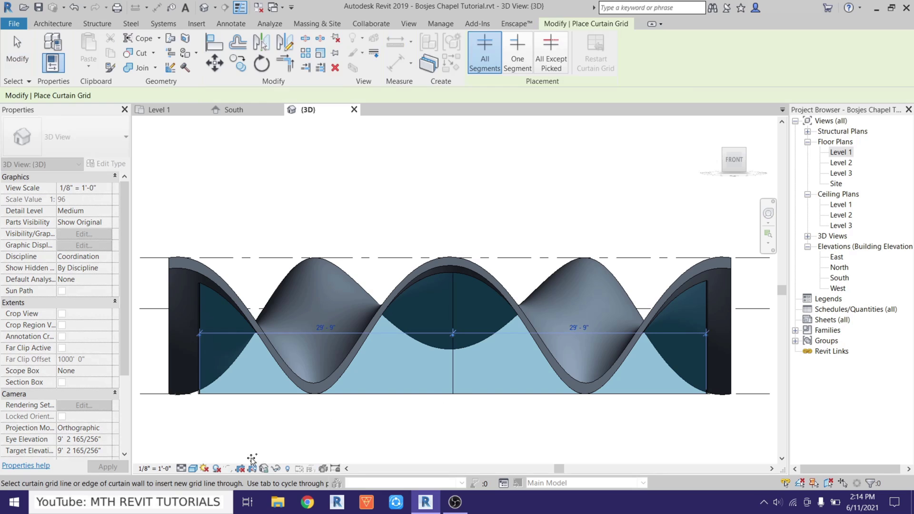
Step: Switch the view to Hidden Line style and add a horizontal grid line about 10' above the front curtain wall's base
click(192, 468)
click(219, 409)
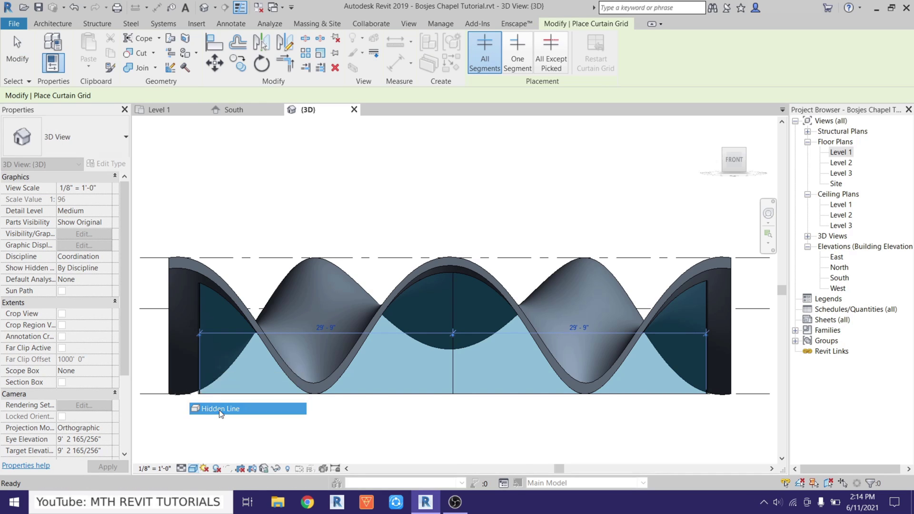
scroll(473, 338, up, 3)
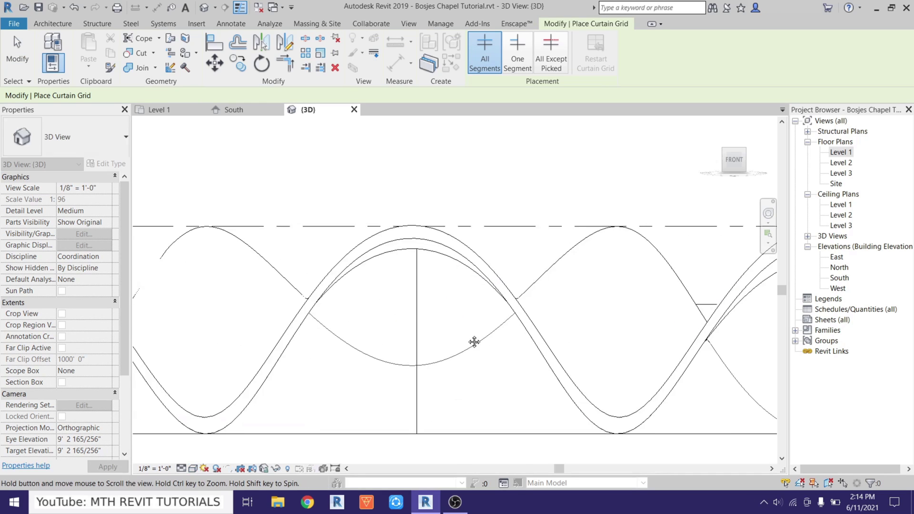
click(441, 313)
right_click(440, 202)
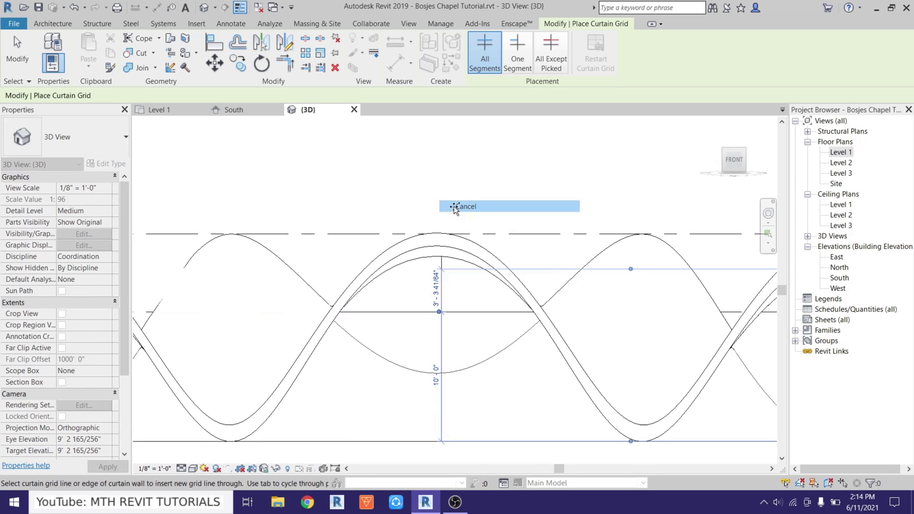
click(455, 208)
Step: Move the front wall's horizontal grid line to 7' above the base and correct that height to 8'
click(441, 312)
click(436, 376)
key(Return)
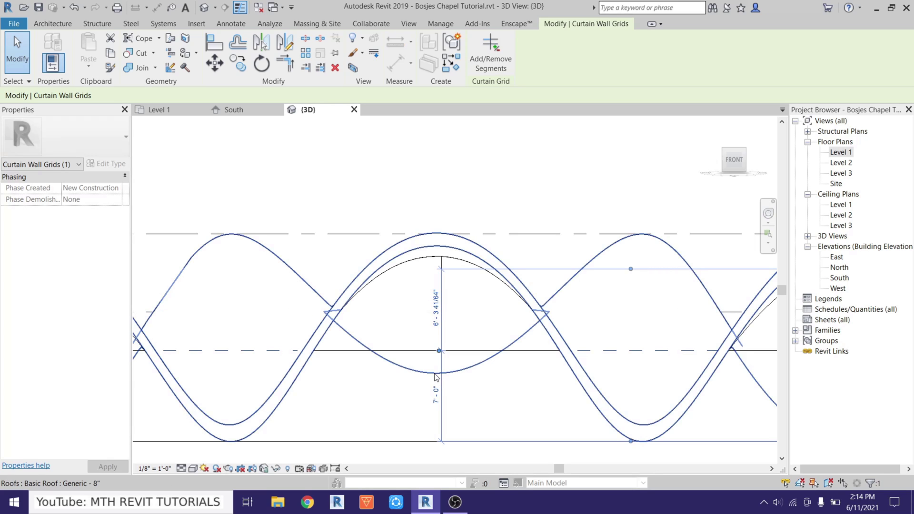
click(435, 386)
text(8)
key(Return)
key(Escape)
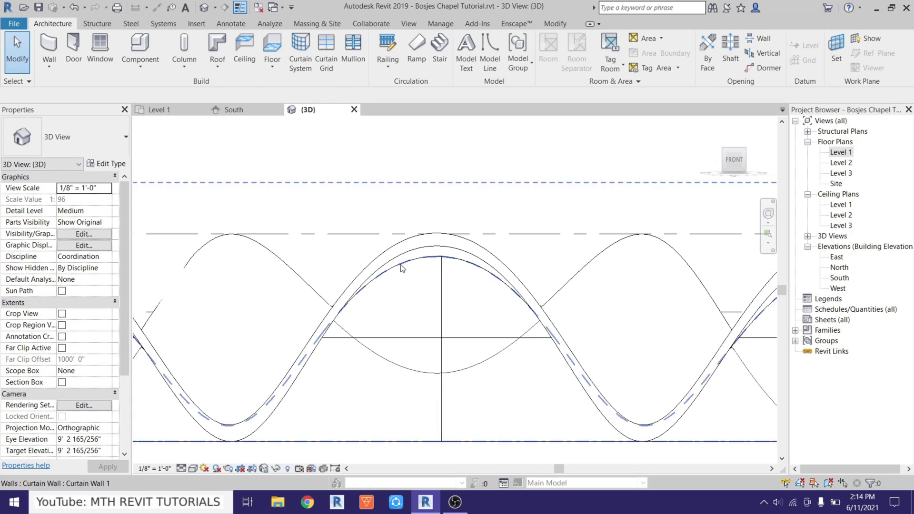
Step: Add two vertical curtain grid lines to the front curtain wall, one on each side of the central grid line
click(327, 69)
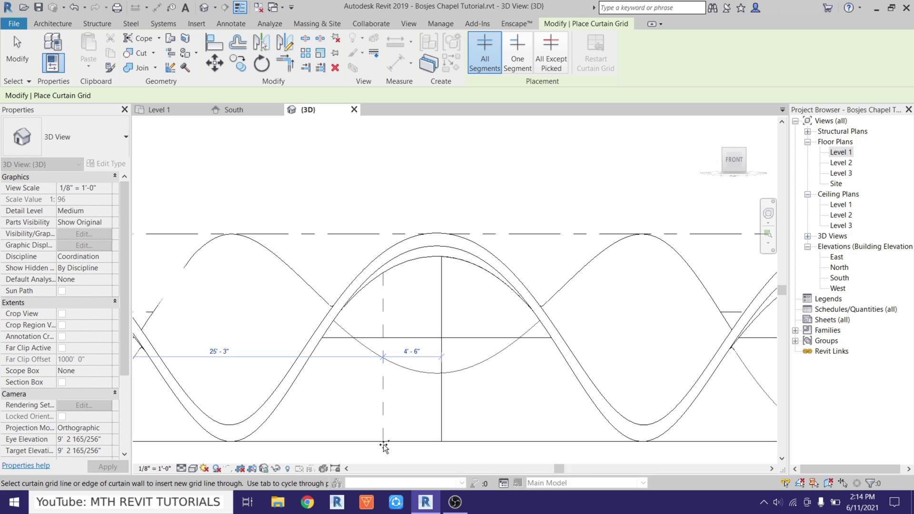
click(492, 438)
right_click(555, 181)
click(565, 183)
scroll(486, 318, up, 2)
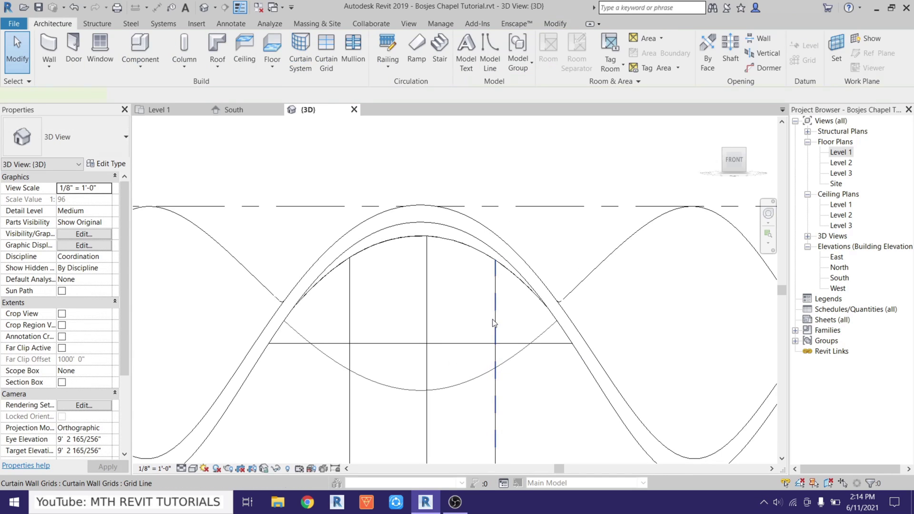
Step: Space the two outer vertical grid lines of the front curtain wall 4' from the central grid line
click(495, 409)
click(459, 365)
key(Escape)
click(350, 327)
click(395, 364)
text(4)
key(Return)
key(Escape)
middle_drag(398, 363, 371, 290)
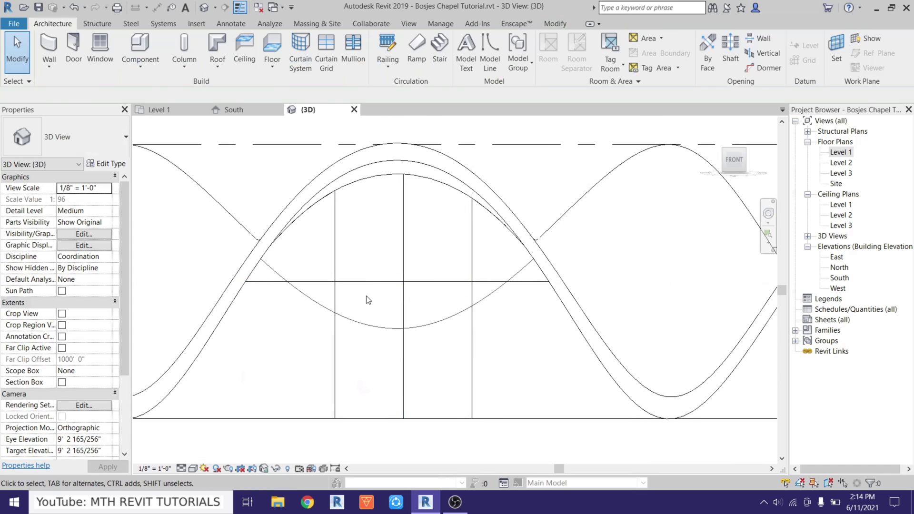
Step: Place 2.5" x 5" rectangular mullions on the front wall's horizontal grid line and its three vertical grid lines
click(359, 68)
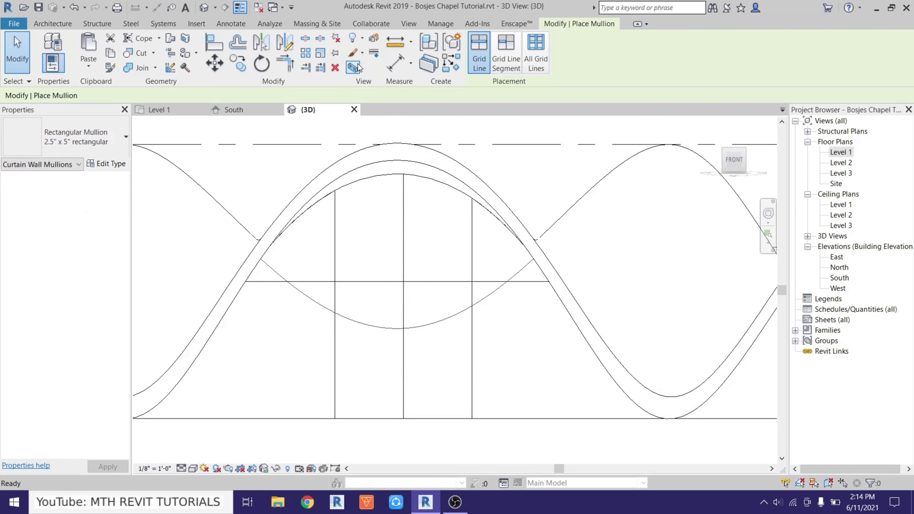
click(431, 281)
click(335, 244)
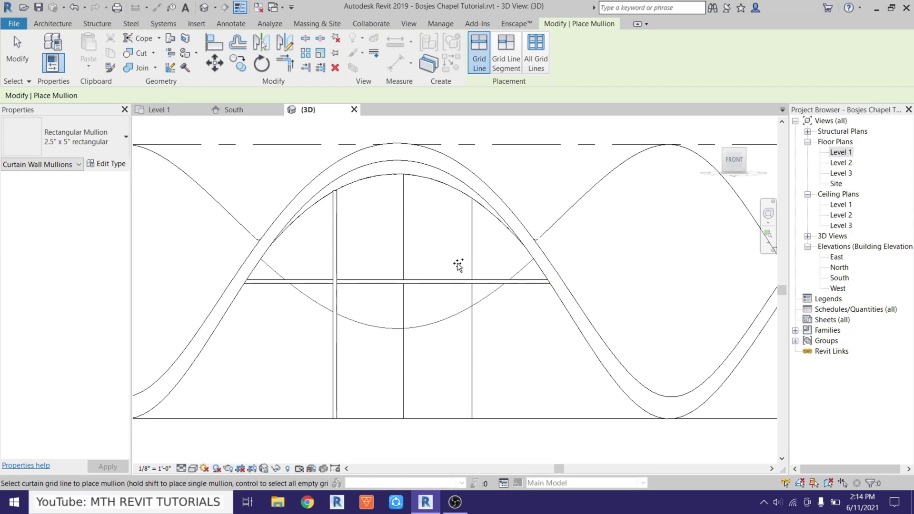
click(472, 262)
click(404, 259)
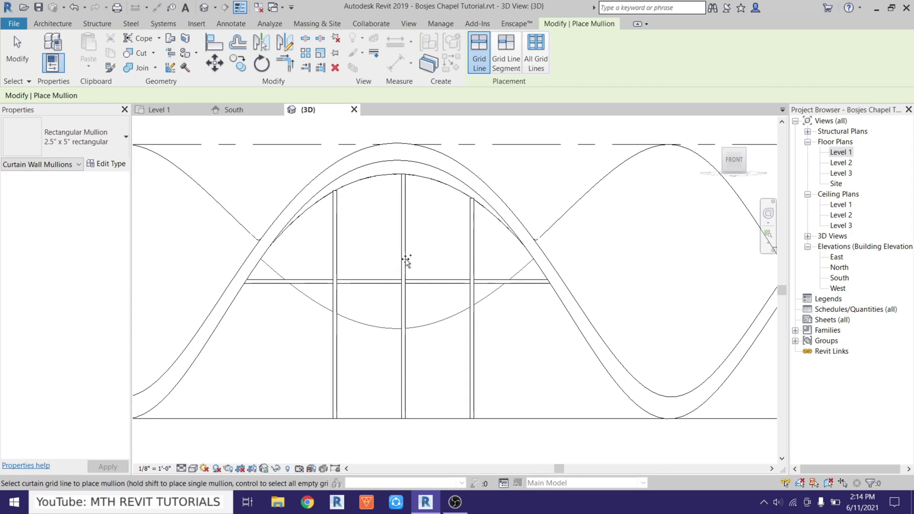
right_click(534, 182)
click(547, 187)
right_click(534, 183)
click(547, 187)
Step: Remove the segment of the right-hand vertical grid line above the horizontal mullion, deleting the mullion on it
scroll(467, 246, up, 1)
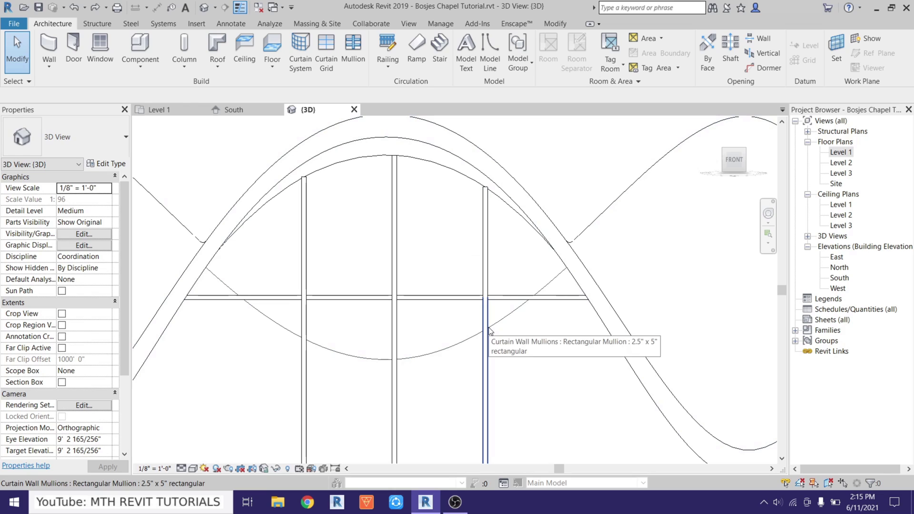
key(Tab)
key(Tab)
key(Tab)
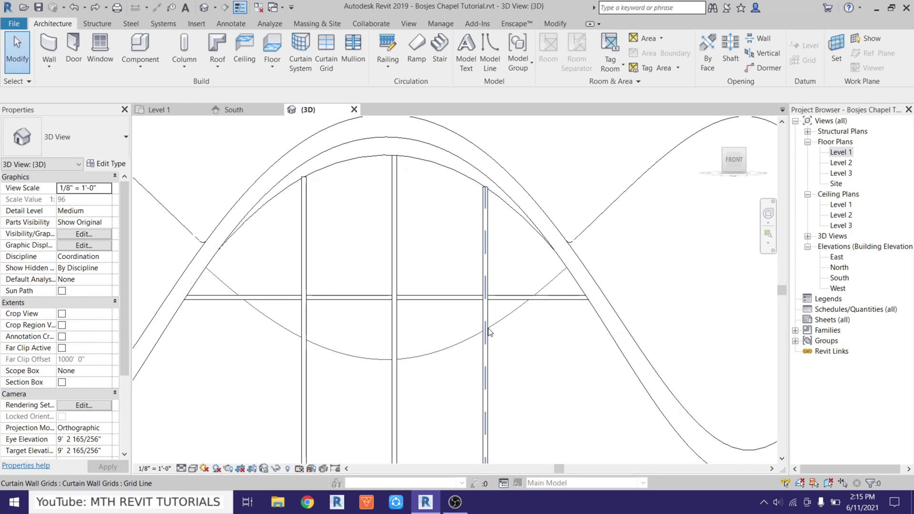
click(489, 331)
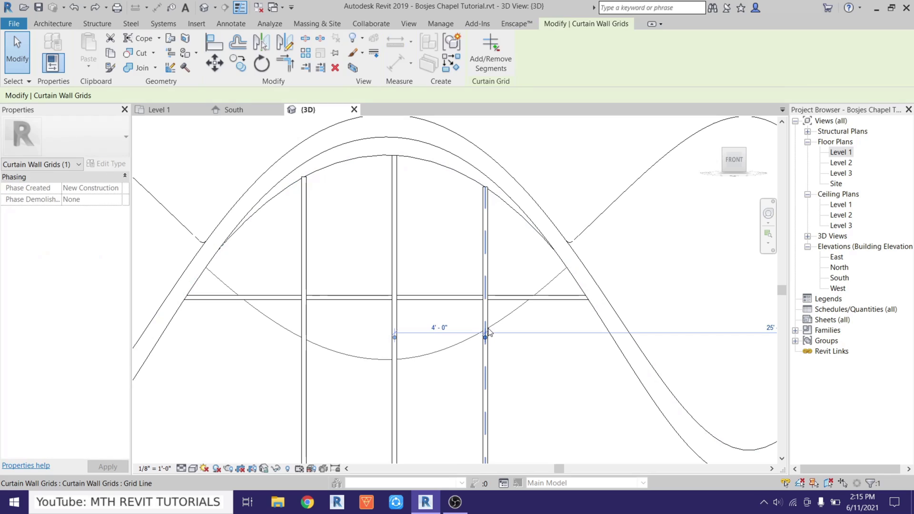
click(497, 66)
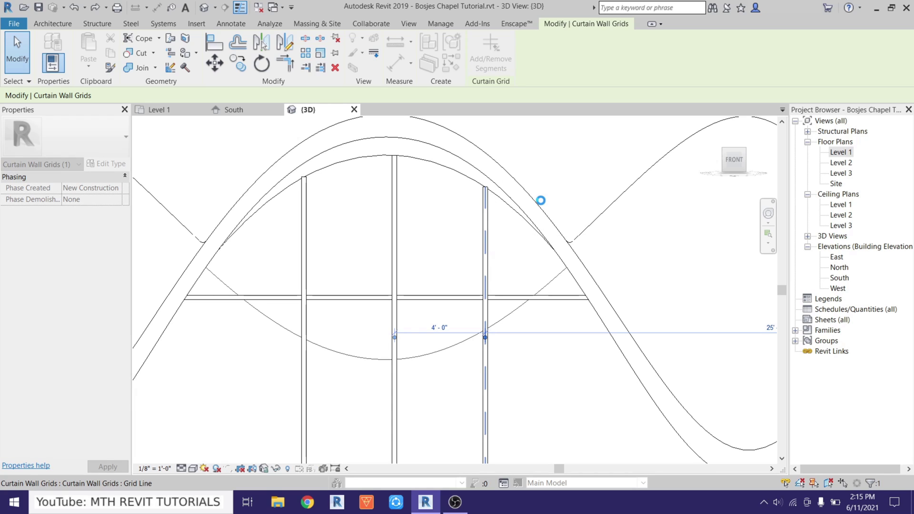
click(695, 476)
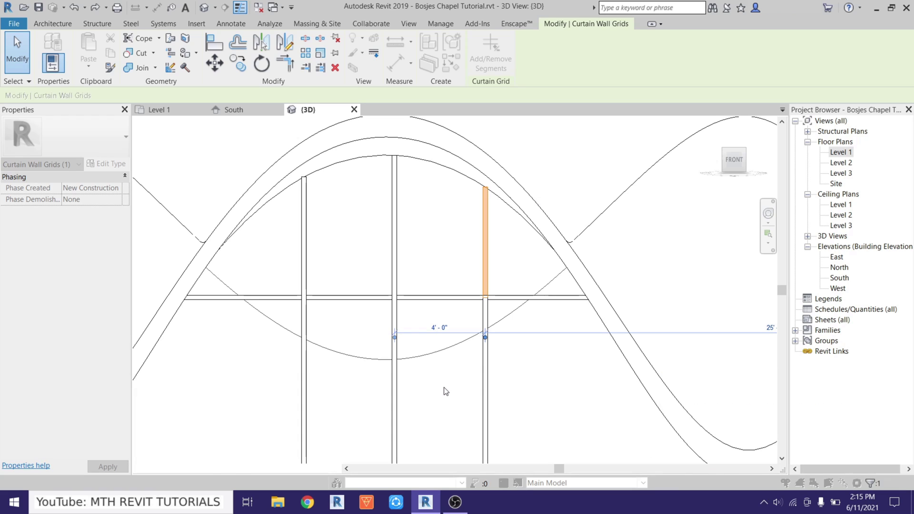
key(Escape)
key(Escape)
Step: Remove the left-hand vertical grid line's segment above the horizontal mullion, together with its mullion
middle_drag(317, 364, 432, 326)
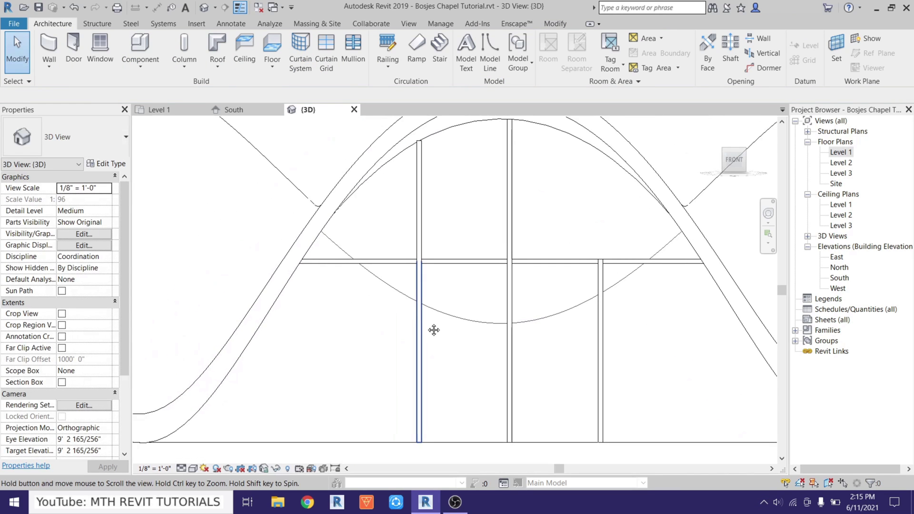
key(Tab)
key(Tab)
key(Tab)
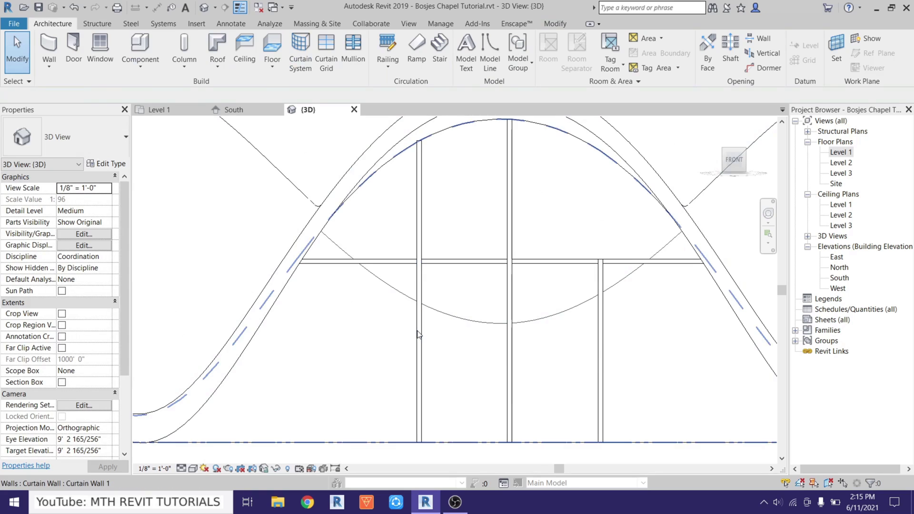
click(418, 334)
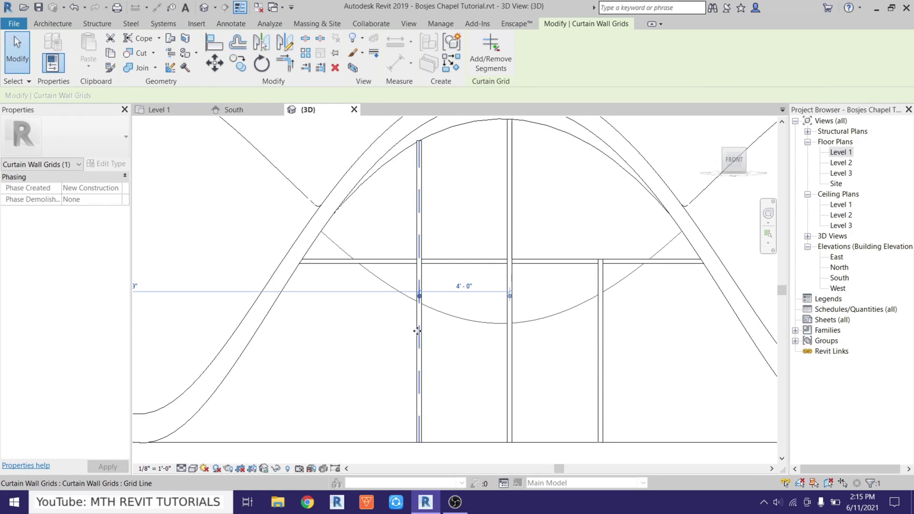
click(491, 53)
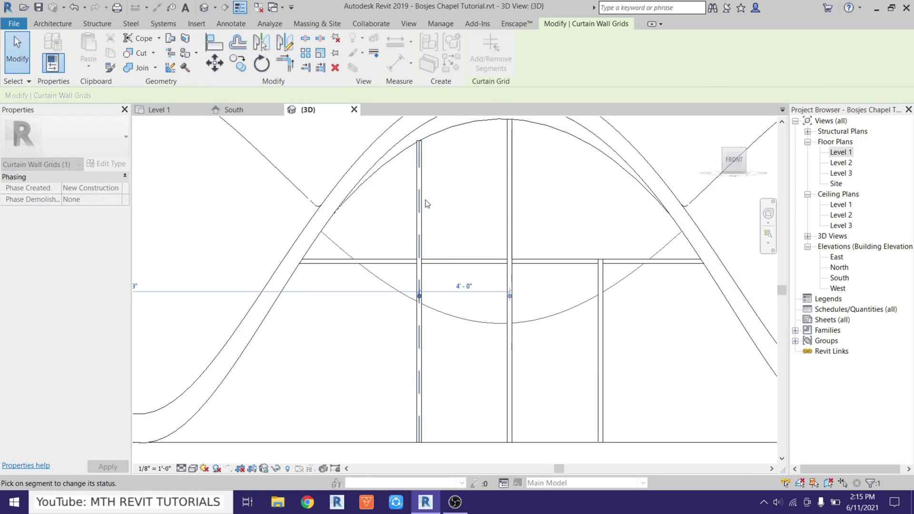
click(424, 201)
click(712, 476)
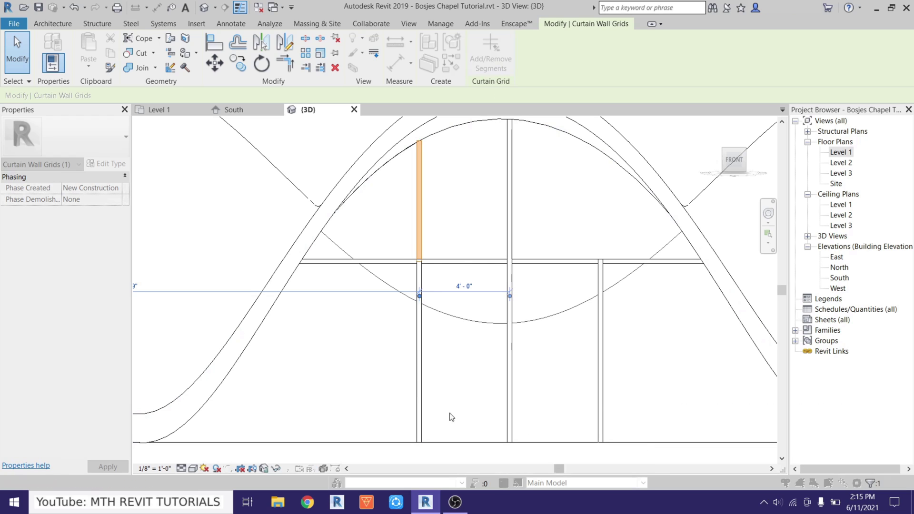
key(Escape)
middle_drag(479, 426, 370, 412)
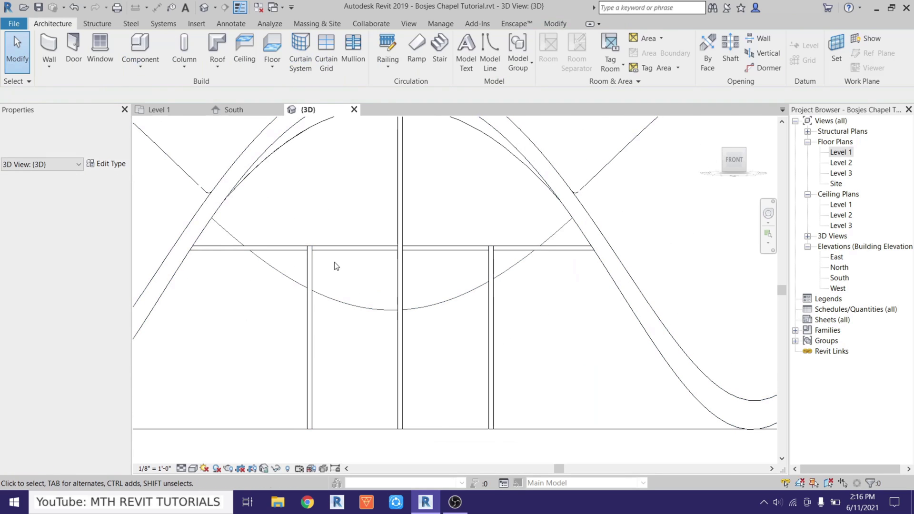
Step: Load the Door-Curtain-Wall-Double-Glass.rfa family from the Doors folder of the US Imperial library, browsing with large icons
click(444, 421)
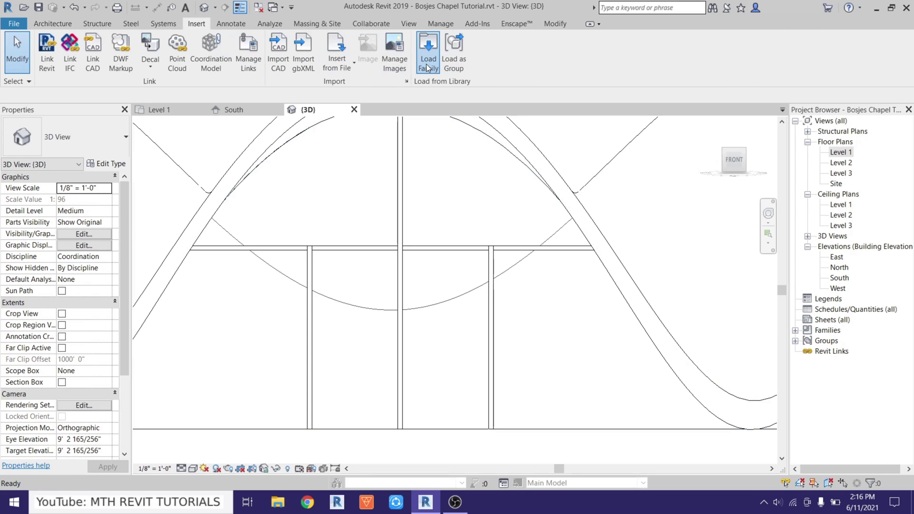
click(427, 67)
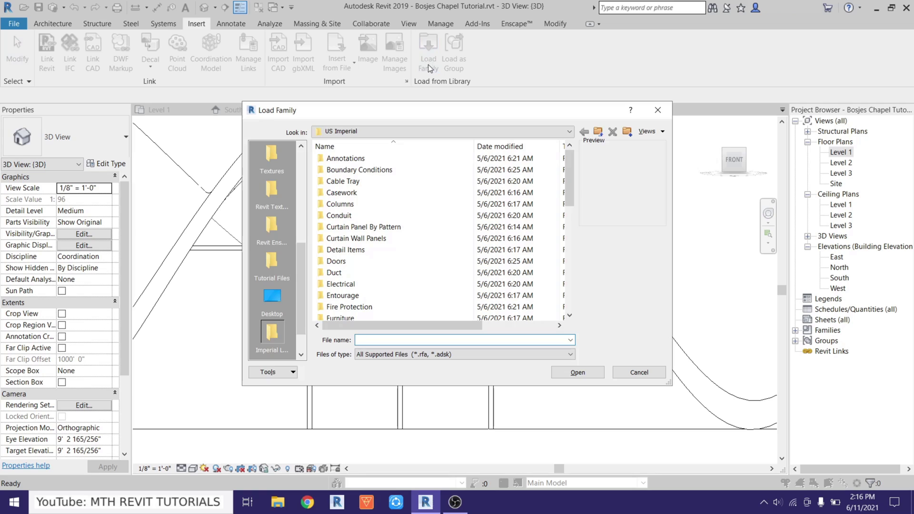
drag(672, 384, 818, 453)
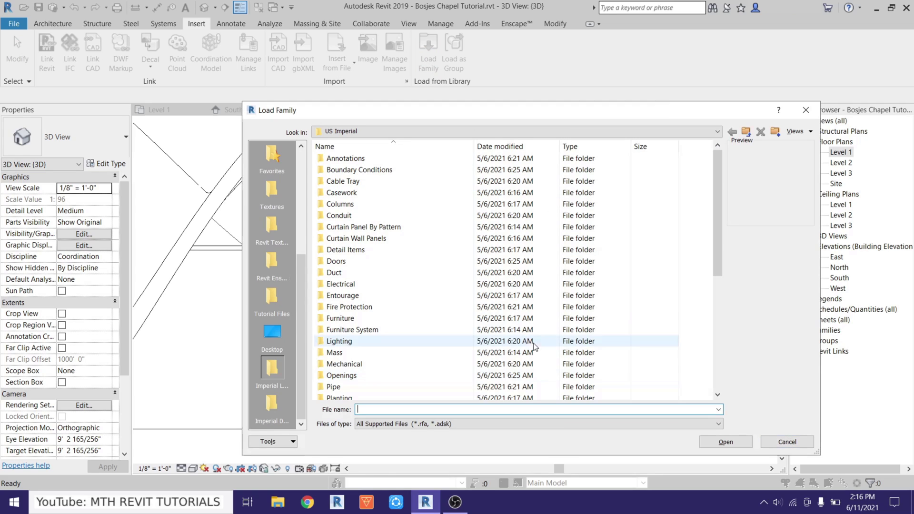
double_click(338, 262)
right_click(441, 343)
mouse_move(471, 353)
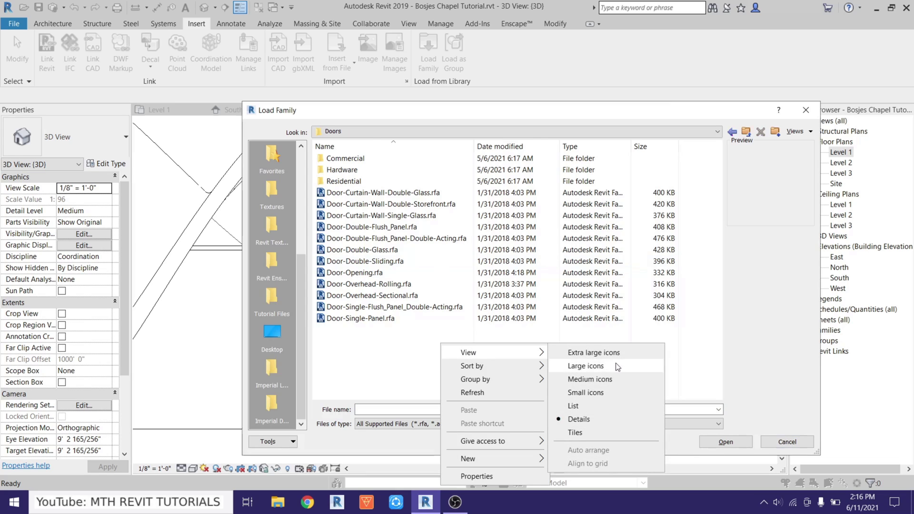
click(586, 366)
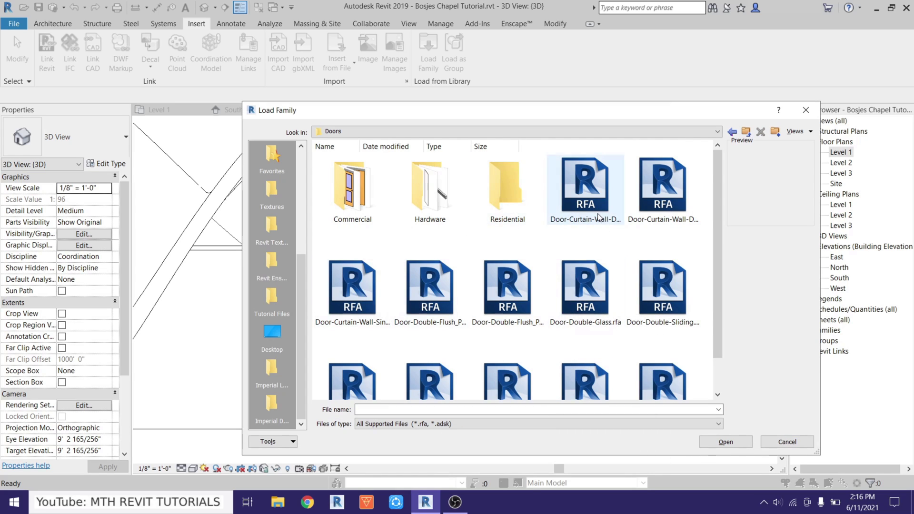
click(581, 230)
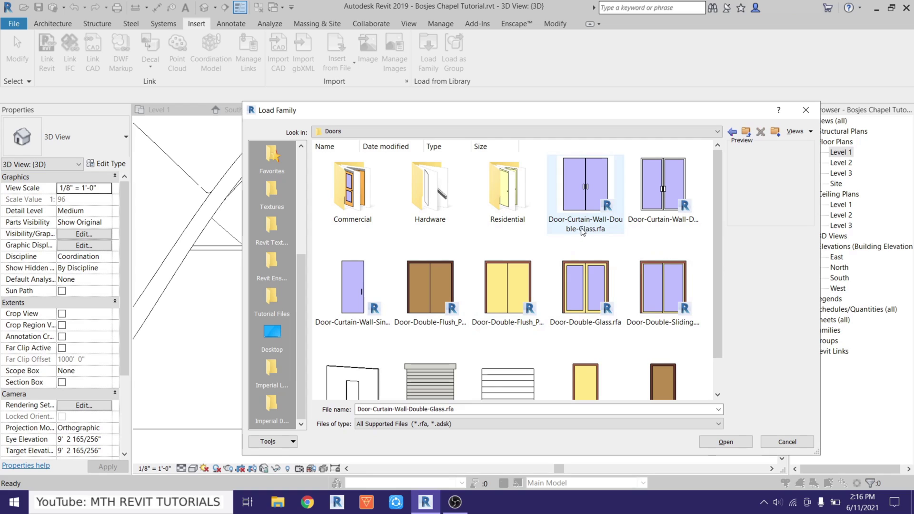
click(723, 443)
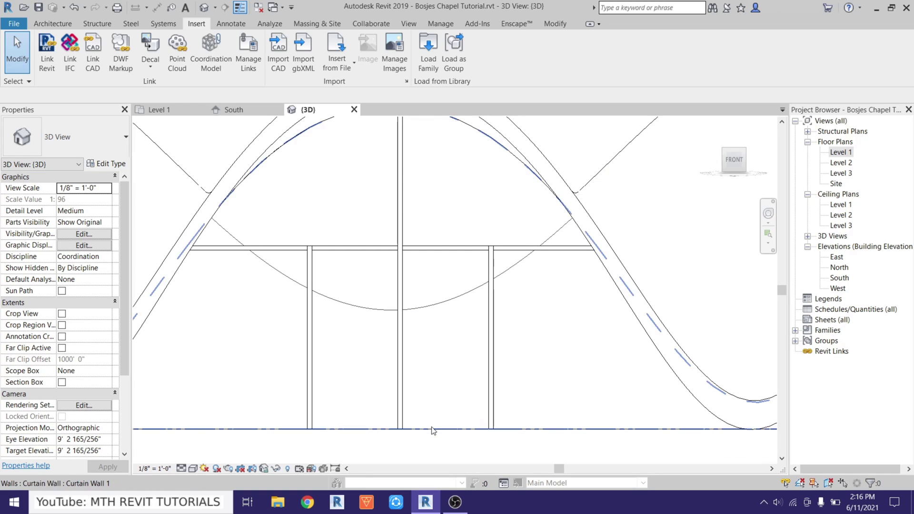
Step: Change the lower glazed panel just right of the central mullion to the Door-Curtain-Wall-Double-Glass type
key(Tab)
key(Tab)
click(456, 434)
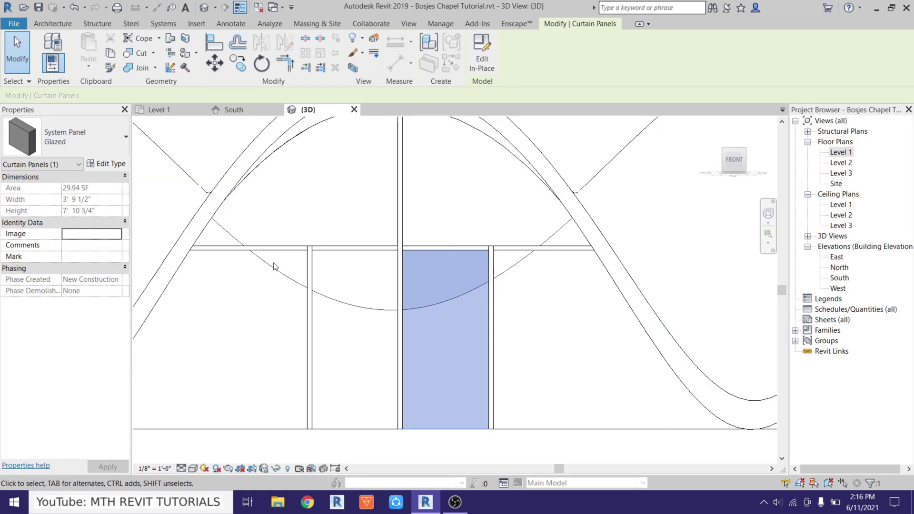
click(76, 142)
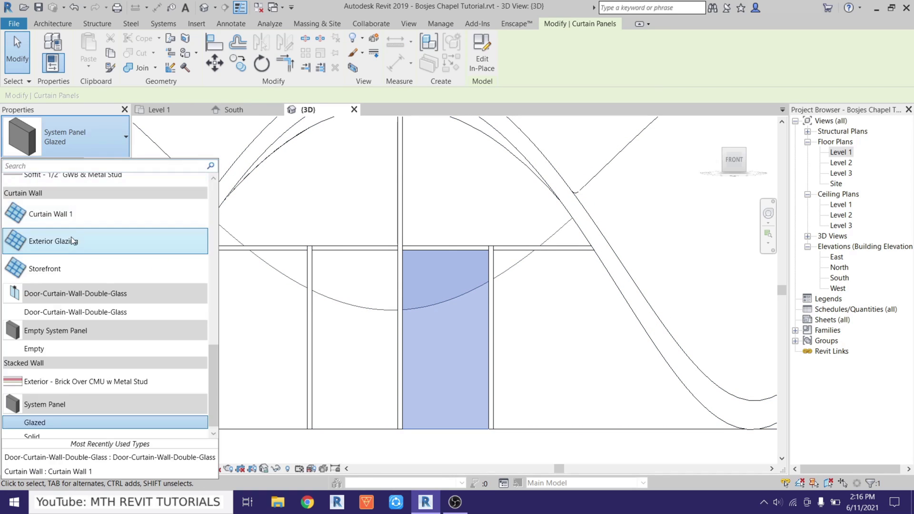
click(73, 313)
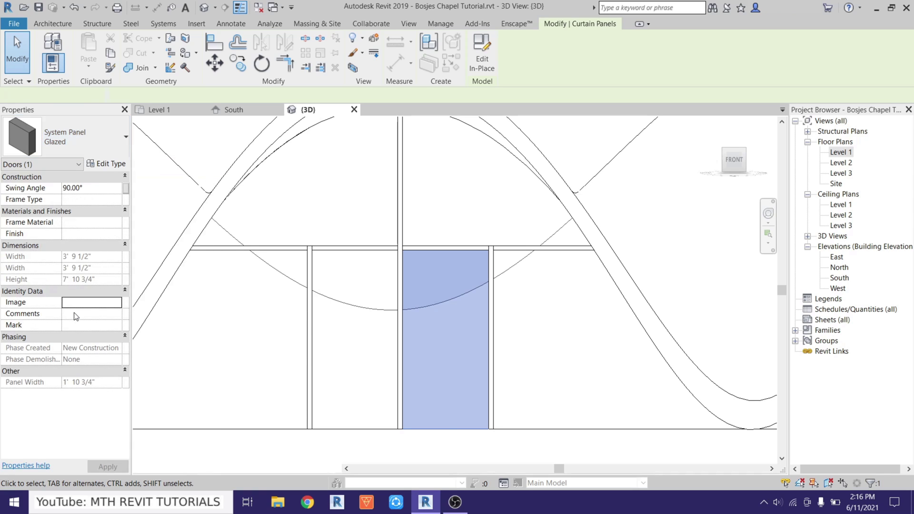
key(Escape)
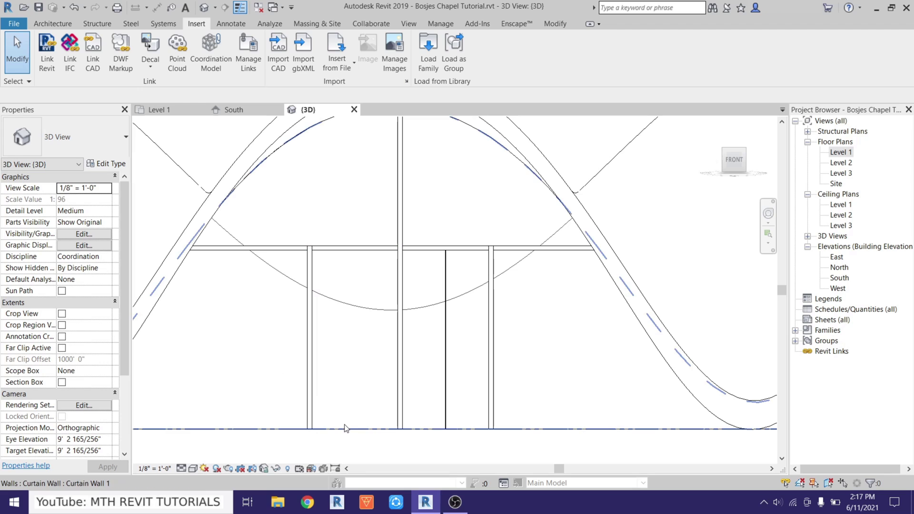
Step: Replace the lower glazed panel just left of the central mullion with a Door-Curtain-Wall-Double-Glass door
key(Tab)
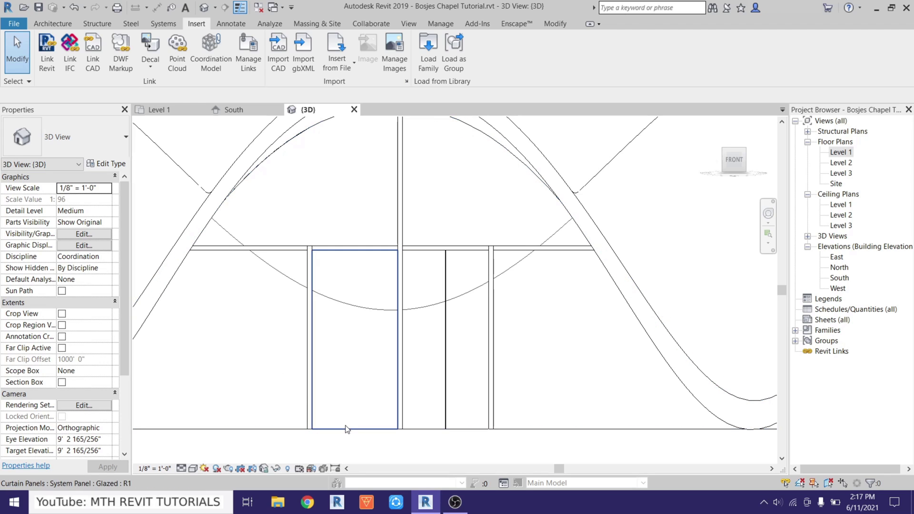
click(347, 425)
click(87, 131)
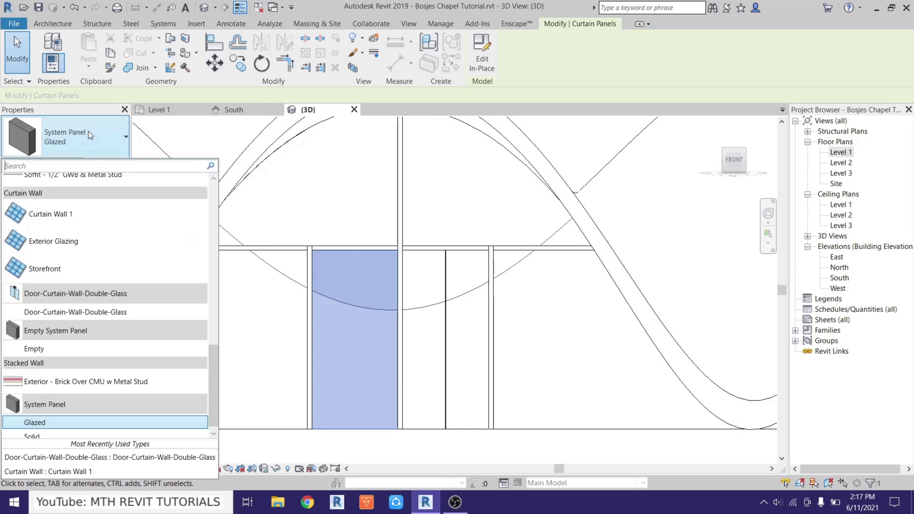
click(70, 316)
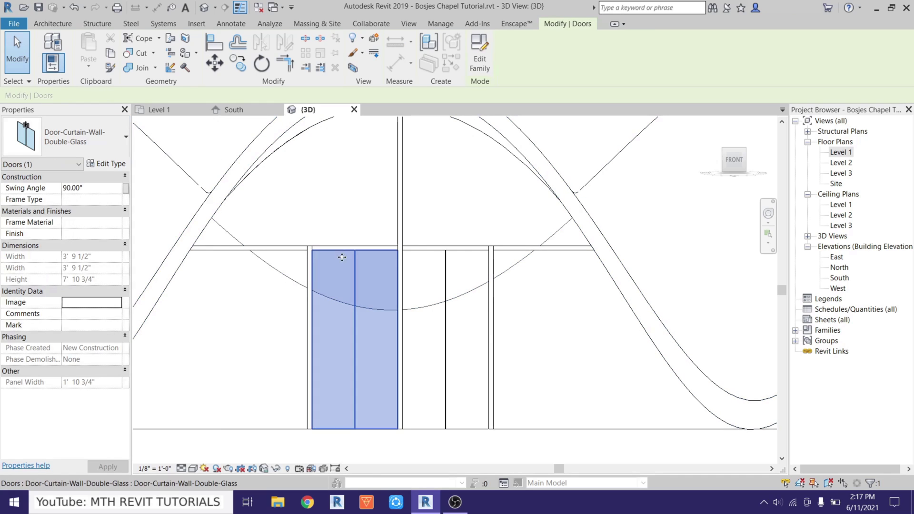
key(Escape)
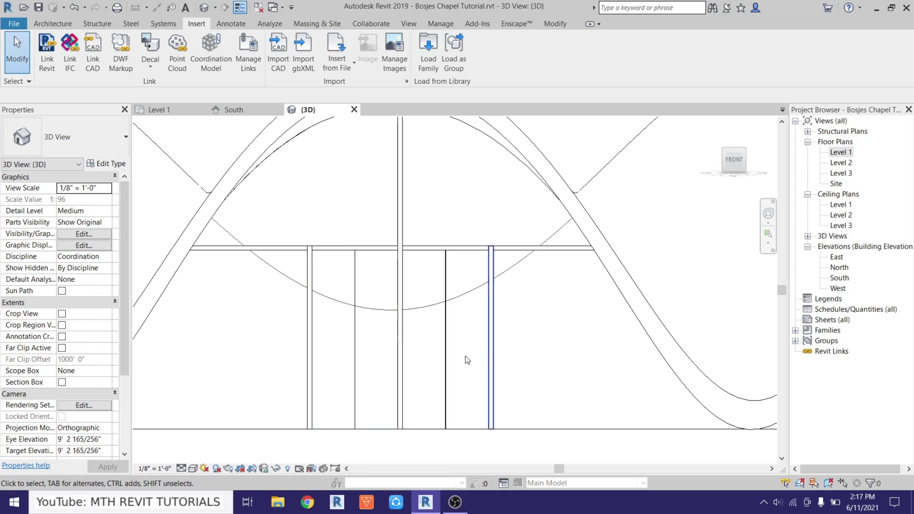
Step: Set the 3D view's detail level to Fine and display the model shaded, viewing the front entrance from above
click(181, 469)
click(183, 457)
scroll(333, 328, down, 3)
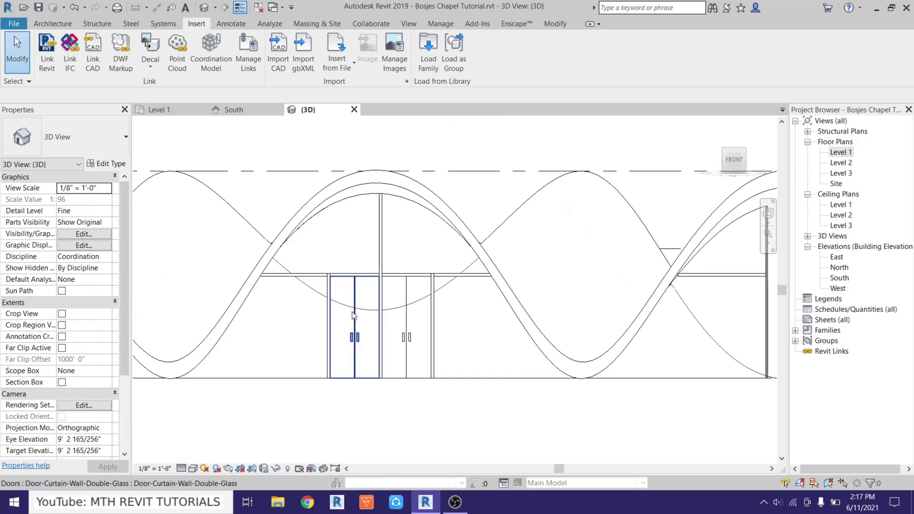
scroll(438, 338, up, 2)
mouse_move(437, 339)
shift+middle_down()
mouse_move(343, 372)
mouse_move(432, 279)
shift+middle_up()
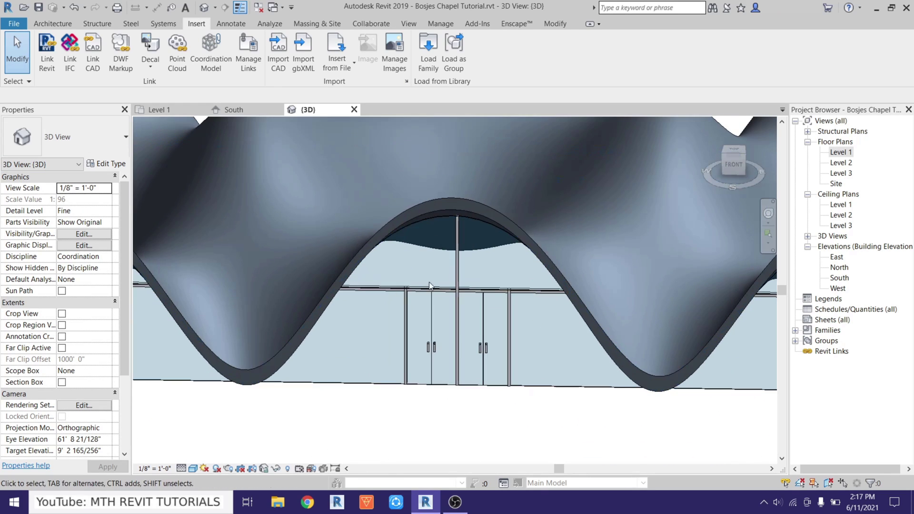
scroll(406, 299, down, 2)
Step: Open the Level 1 floor plan in preparation for modelling a floor
double_click(841, 152)
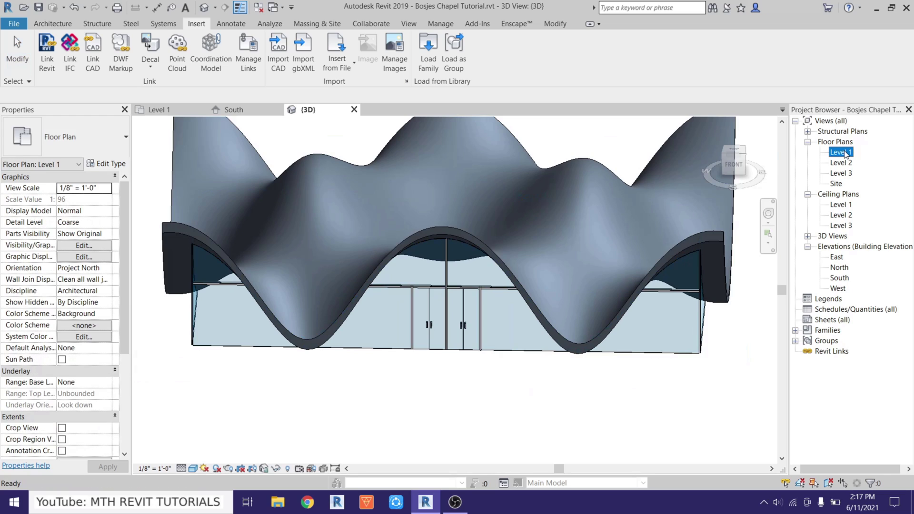
middle_drag(447, 292, 447, 250)
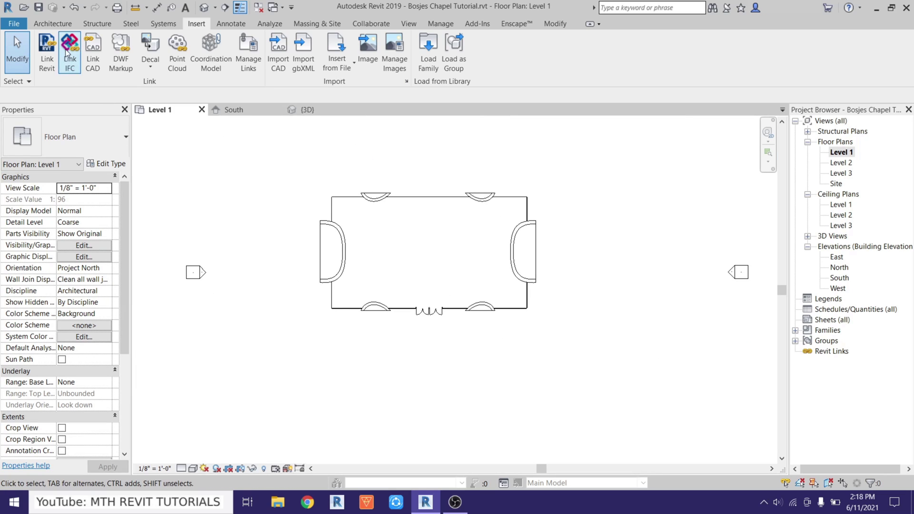
click(53, 24)
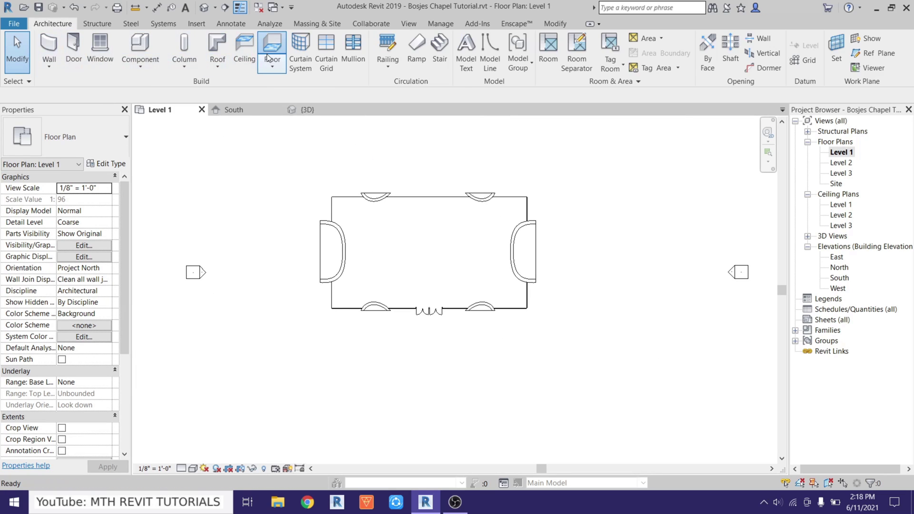
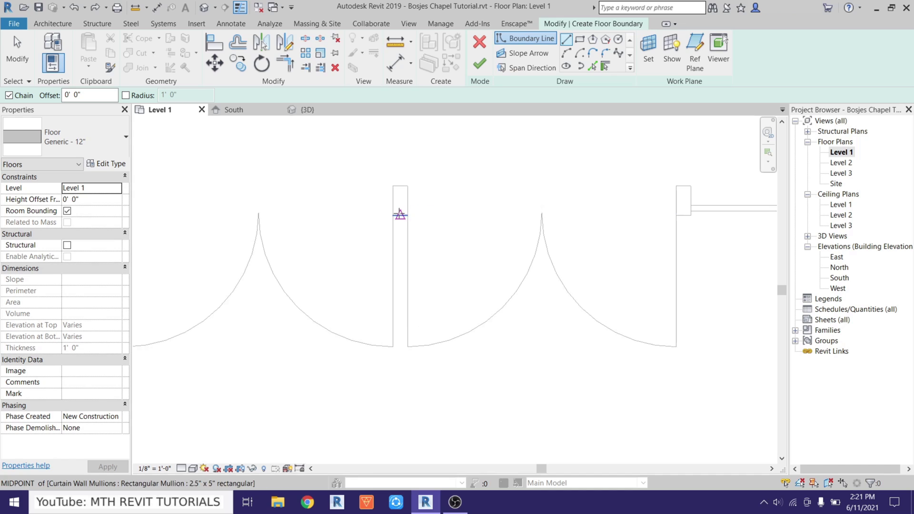
Step: Sketch a vertical floor boundary line 50' long, running outward from the midpoint of the central mullion between the entrance doors
scroll(412, 200, down, 3)
scroll(404, 246, up, 2)
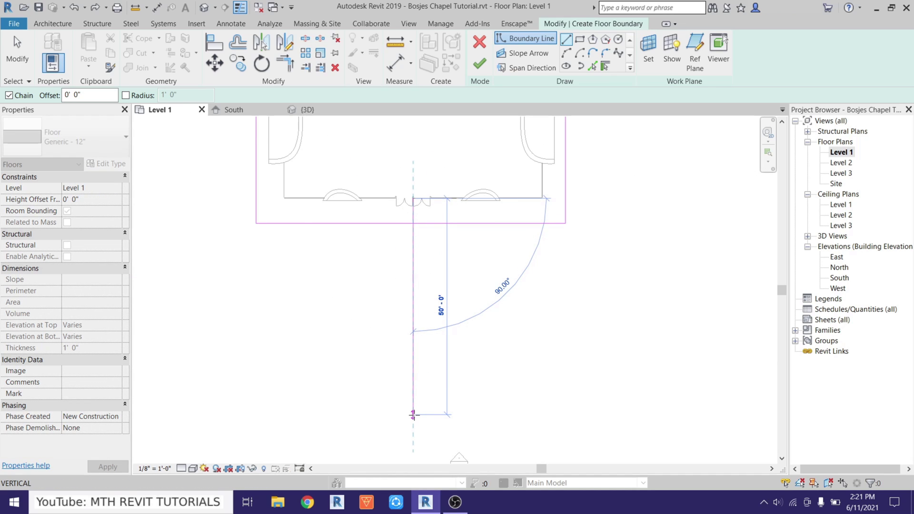
click(414, 415)
key(Escape)
key(Escape)
Step: Add floor boundary lines offset 5' to each side of the walkway's centre line
scroll(412, 195, up, 4)
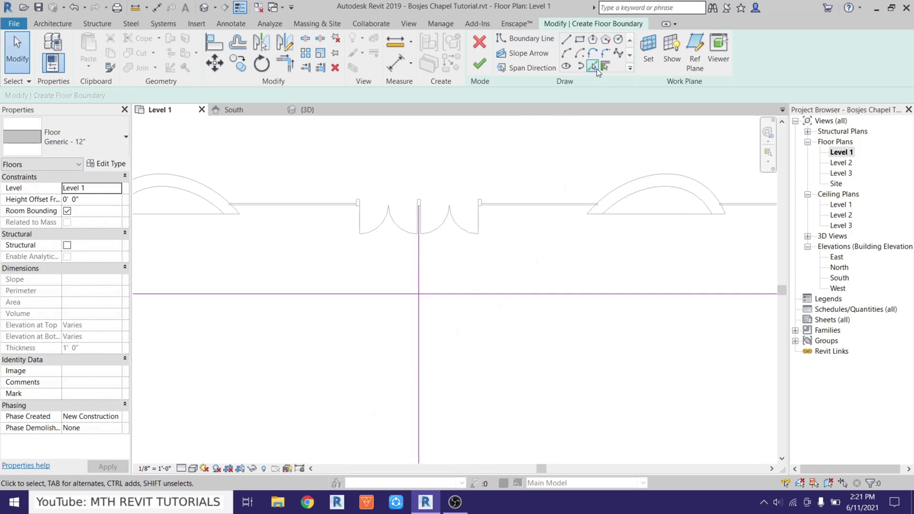
click(595, 67)
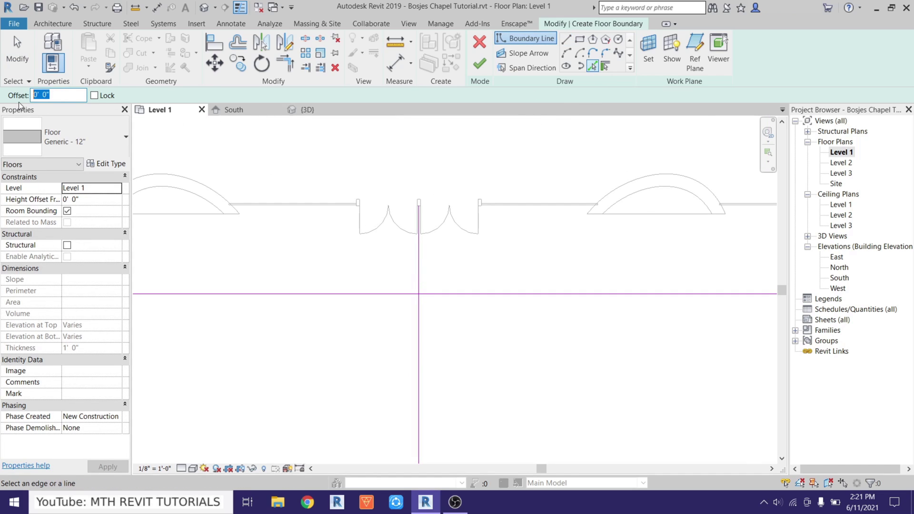
click(415, 347)
click(424, 347)
right_click(546, 332)
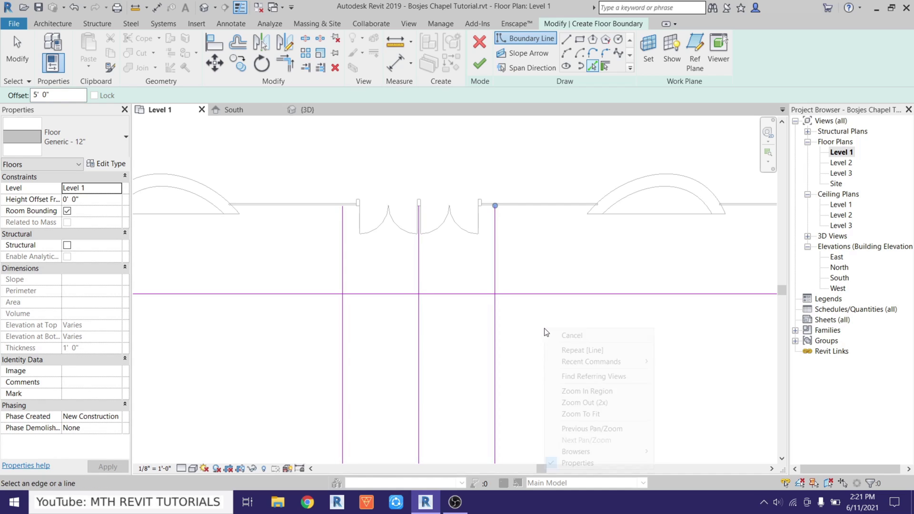
click(572, 335)
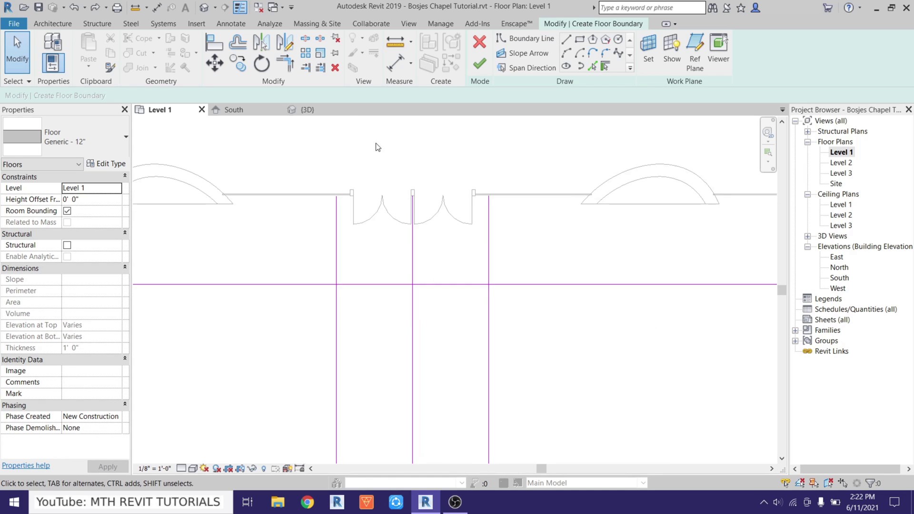
Step: Split the floor's front boundary line just beside the centre line, between the two 5' offset lines
click(305, 46)
click(432, 284)
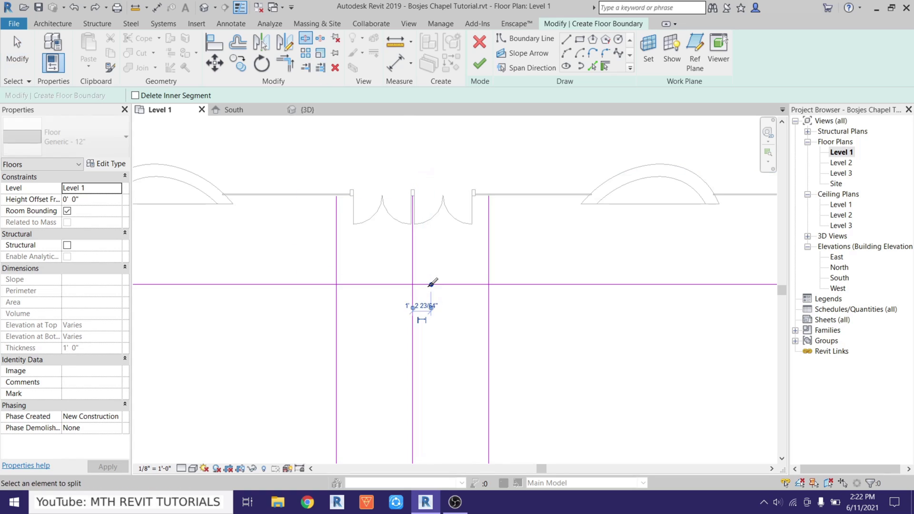
key(Escape)
Step: Trim both halves of the front boundary line to corners with the two 5' offset lines, opening the floor edge before the entrance
scroll(445, 304, up, 1)
key(t)
key(r)
click(498, 296)
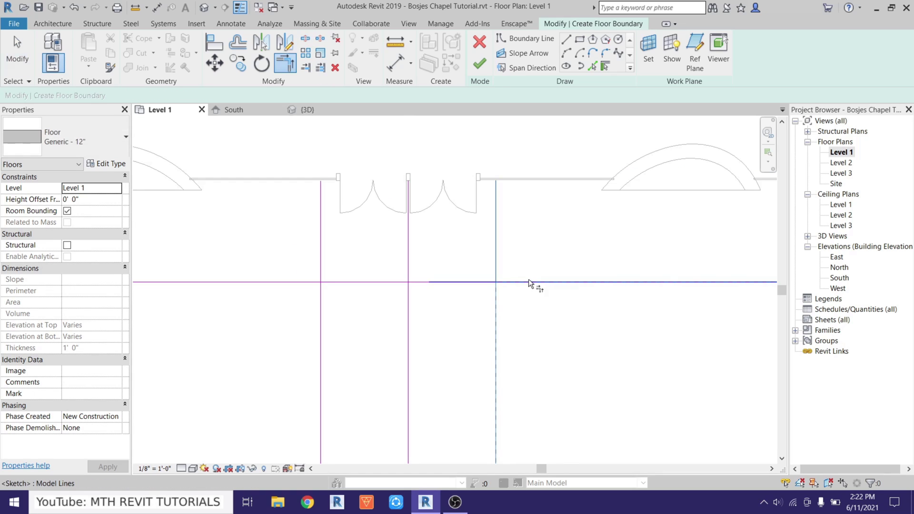
click(529, 282)
click(321, 305)
click(301, 282)
key(Escape)
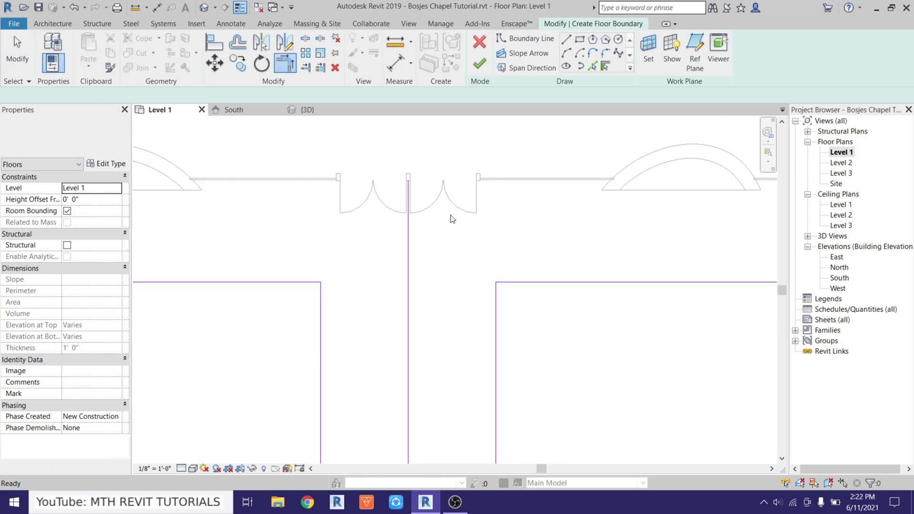
Step: Add boundary lines offset 2' outward from the front edge segments on both sides of the entrance opening
scroll(471, 352, down, 2)
scroll(420, 364, up, 1)
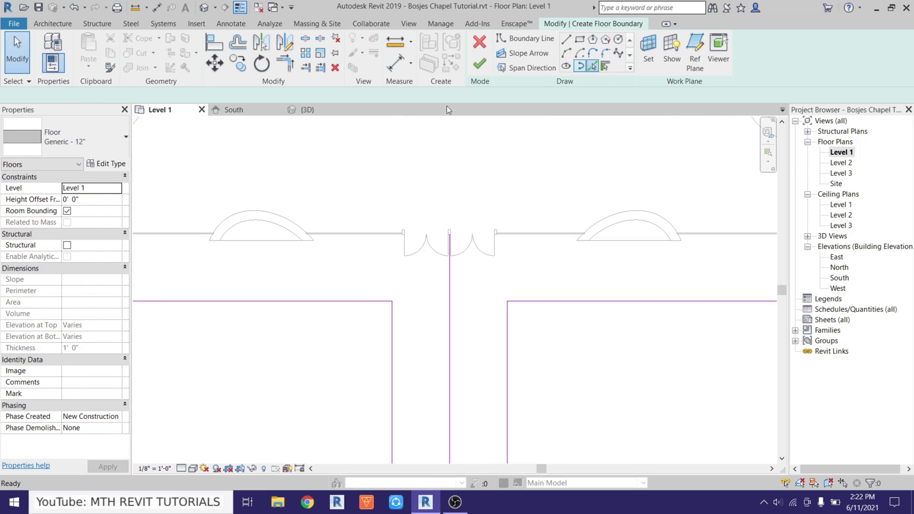
click(592, 67)
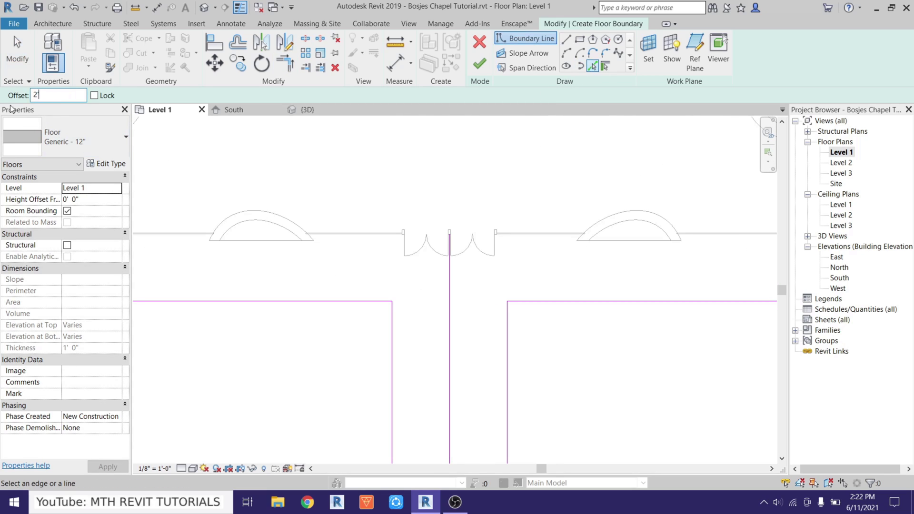
click(556, 308)
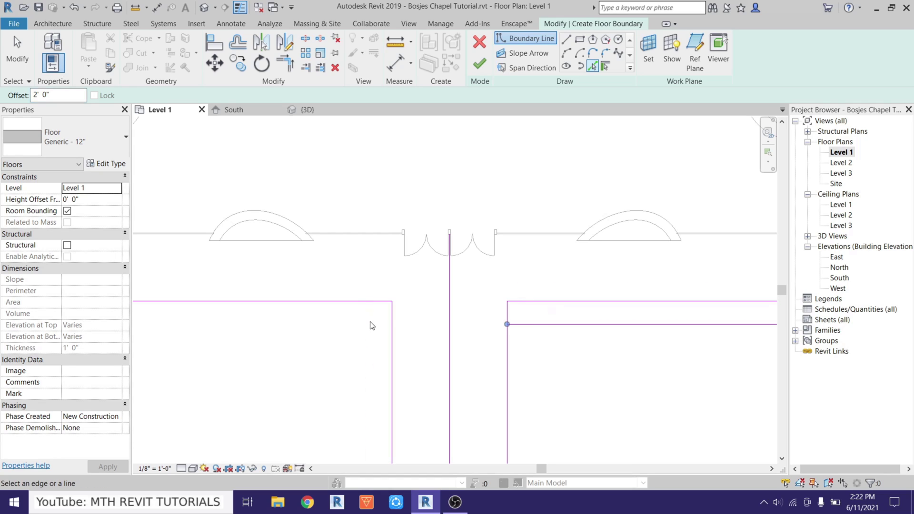
click(361, 307)
right_click(422, 295)
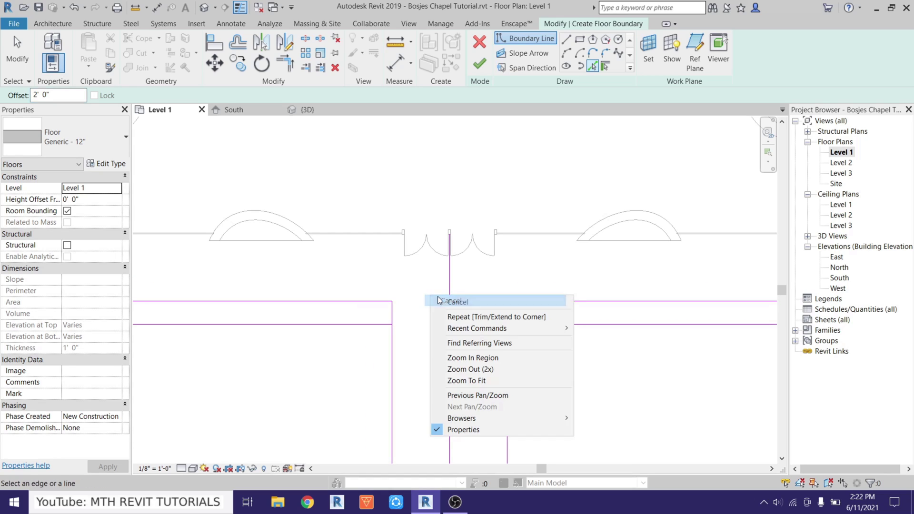
click(442, 299)
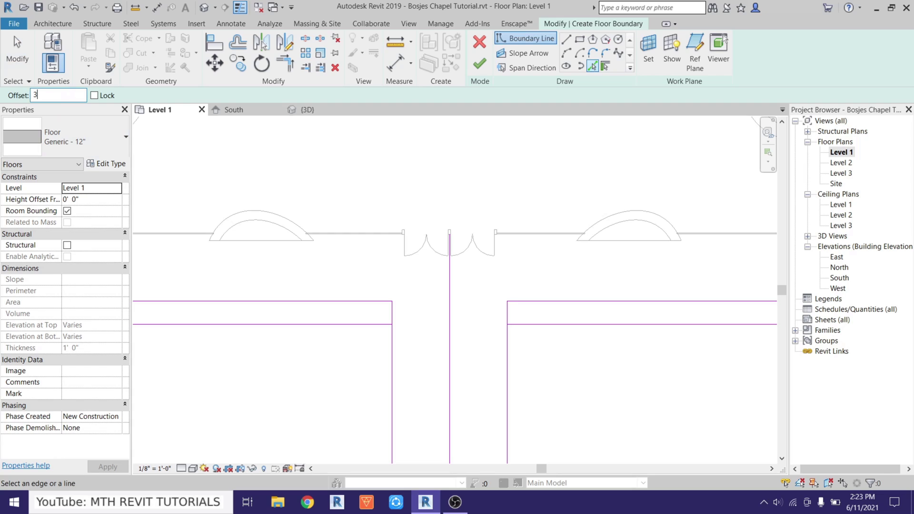
Step: Offset the centre line 3' to each side and trim the lines with the 2' offsets to form stepped corners at the walkway's start
click(452, 364)
key(Escape)
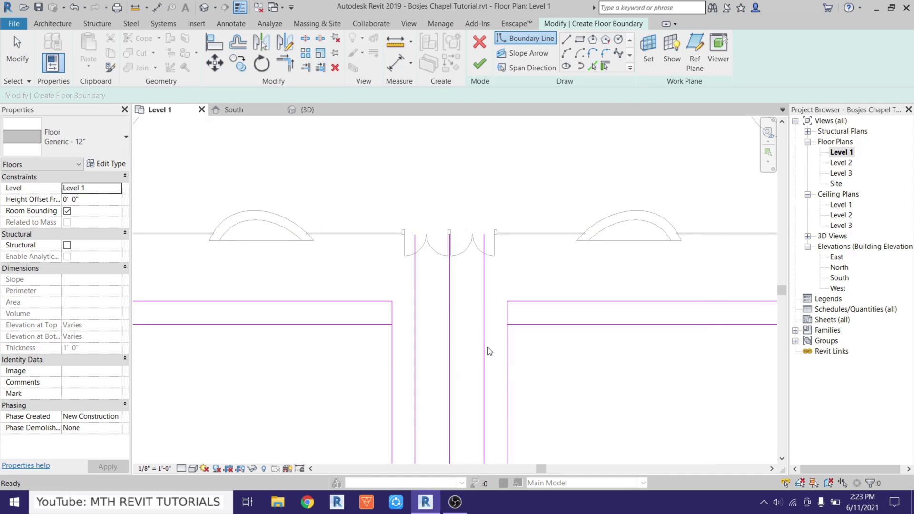
middle_drag(481, 368, 470, 373)
key(t)
key(r)
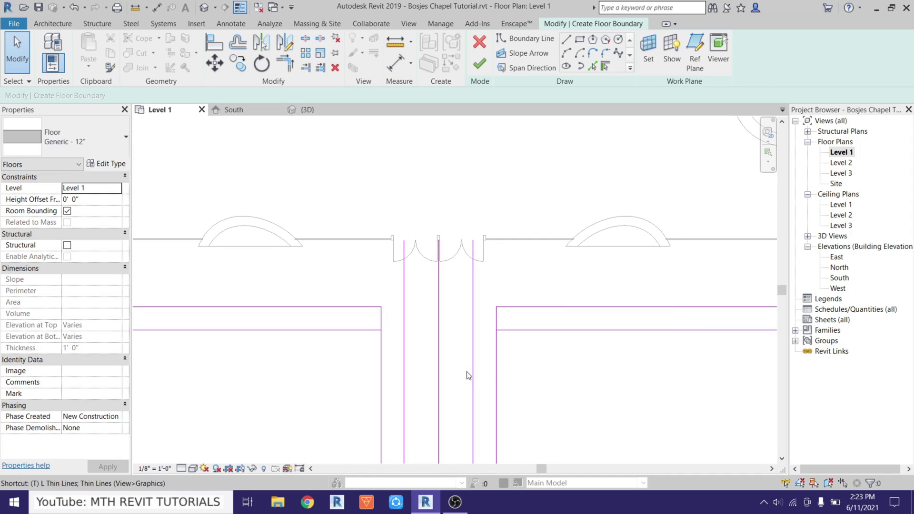
click(473, 341)
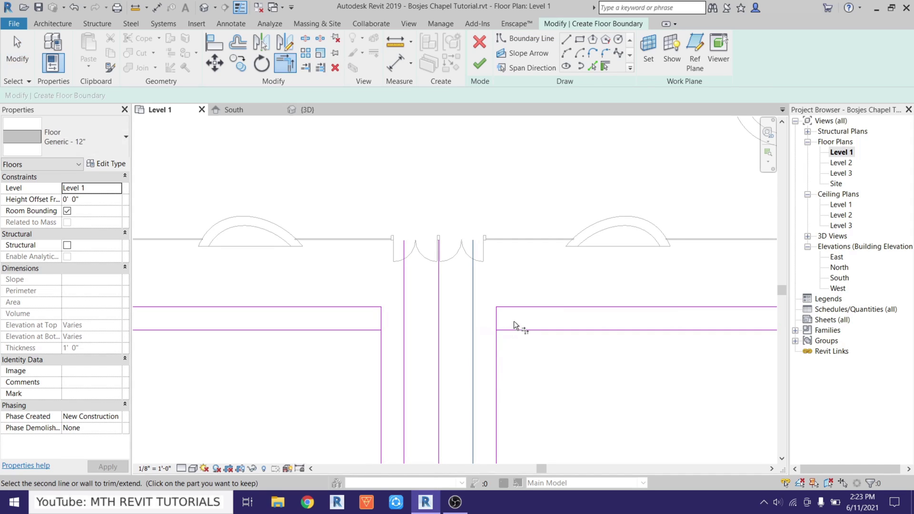
click(483, 331)
click(486, 333)
click(403, 338)
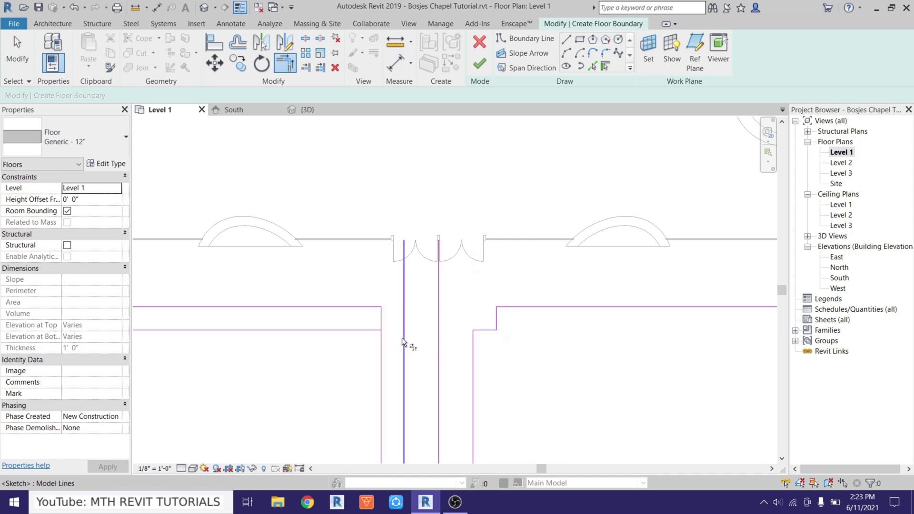
click(369, 331)
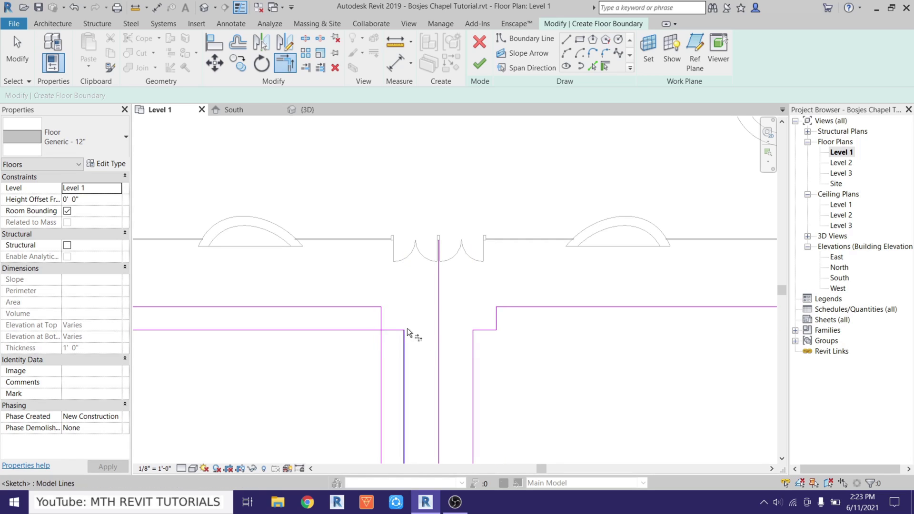
key(Escape)
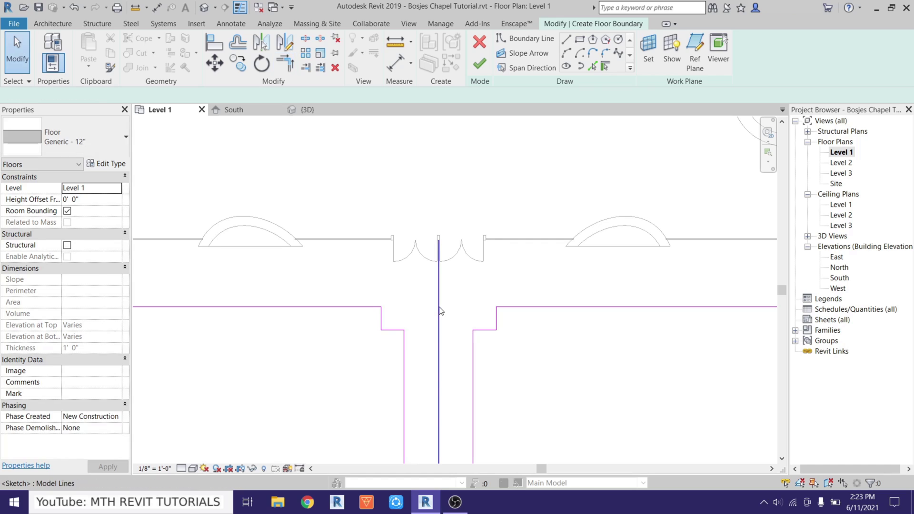
Step: Delete the walkway's centre line and close its far end with a boundary line between the two sides
click(438, 310)
key(Delete)
scroll(348, 259, down, 4)
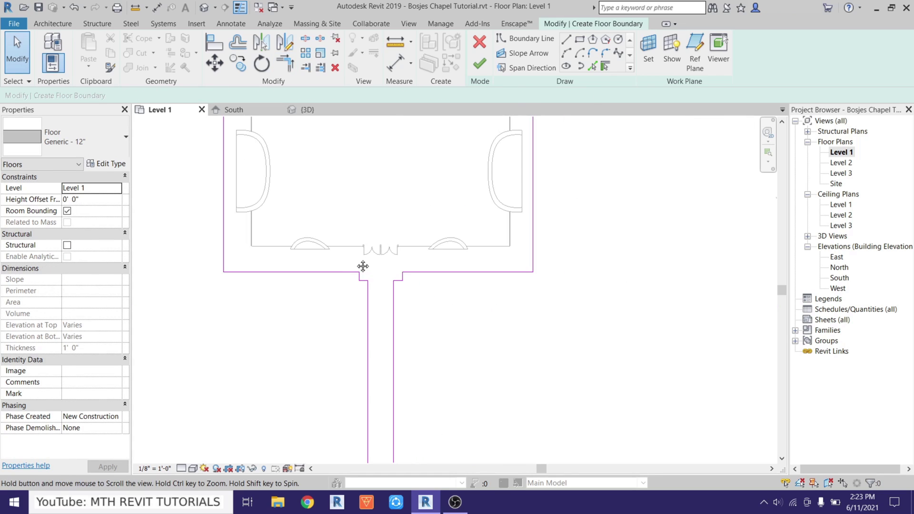
click(566, 40)
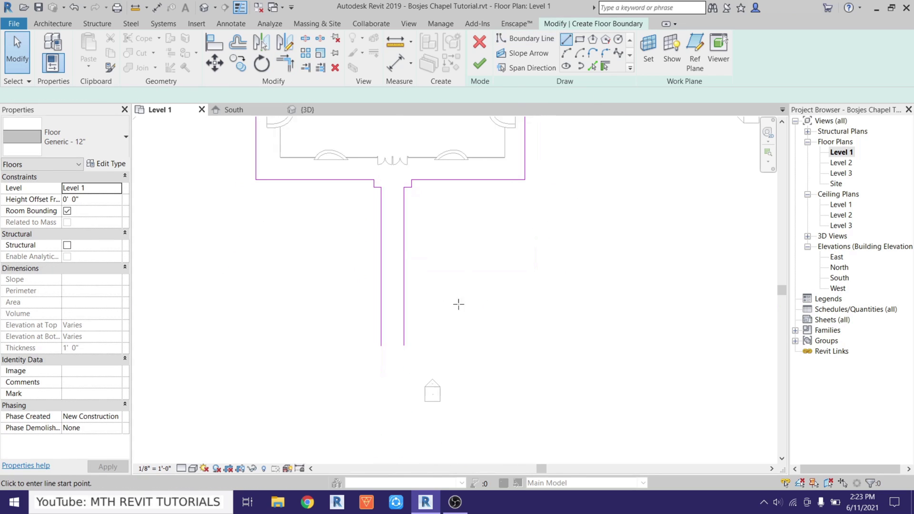
click(404, 345)
click(381, 346)
key(Escape)
key(Escape)
middle_drag(442, 261, 451, 358)
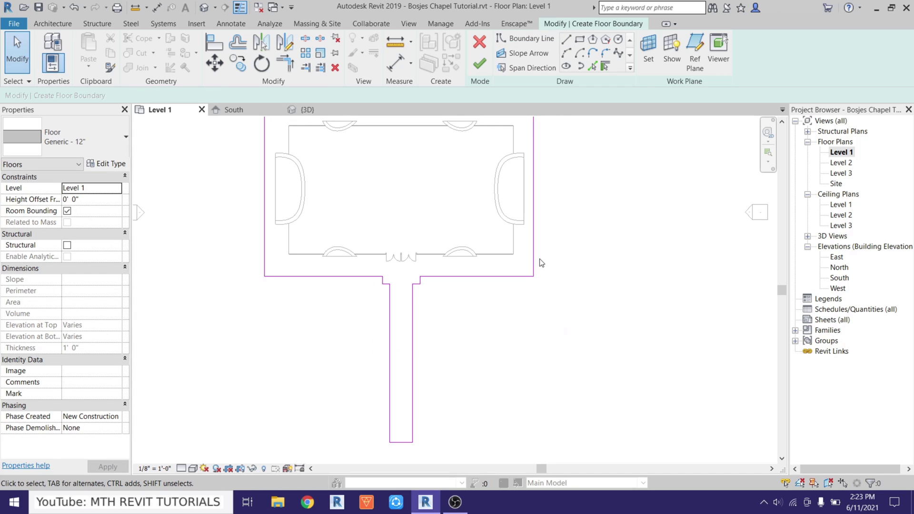
Step: Extend the floor's two outer side boundary lines down to the level of the walkway's far end
drag(535, 285, 534, 443)
click(265, 276)
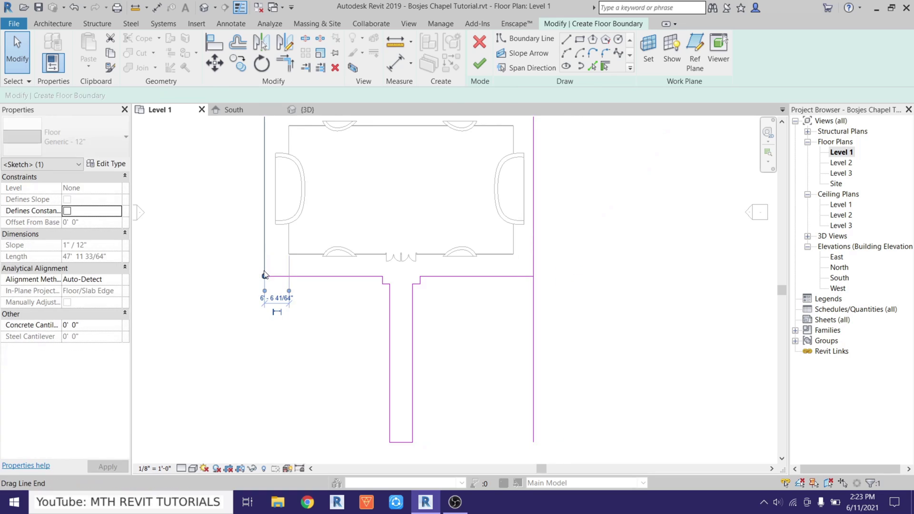
drag(265, 276, 265, 442)
click(597, 138)
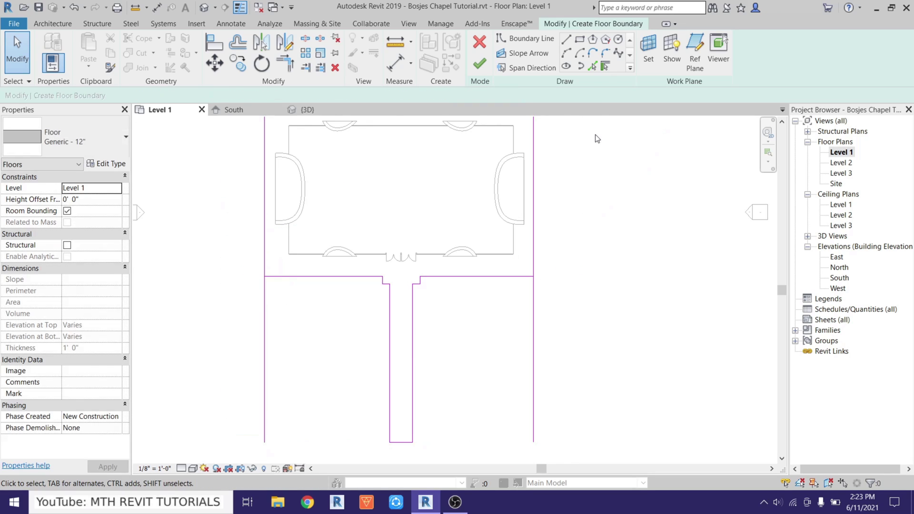
Step: Add boundary lines offset 2' inward from both extended outer side lines and from the walkway's end line
click(592, 66)
double_click(46, 95)
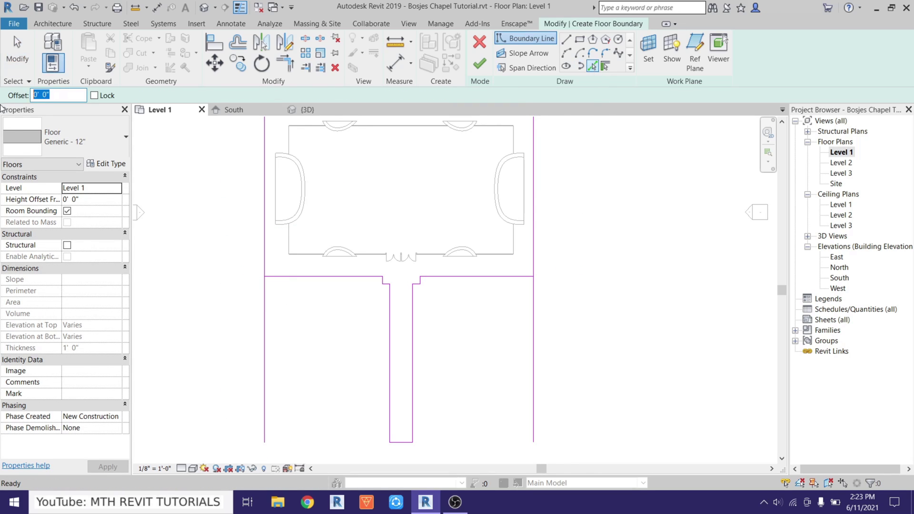
text(2)
click(533, 371)
scroll(504, 402, down, 1)
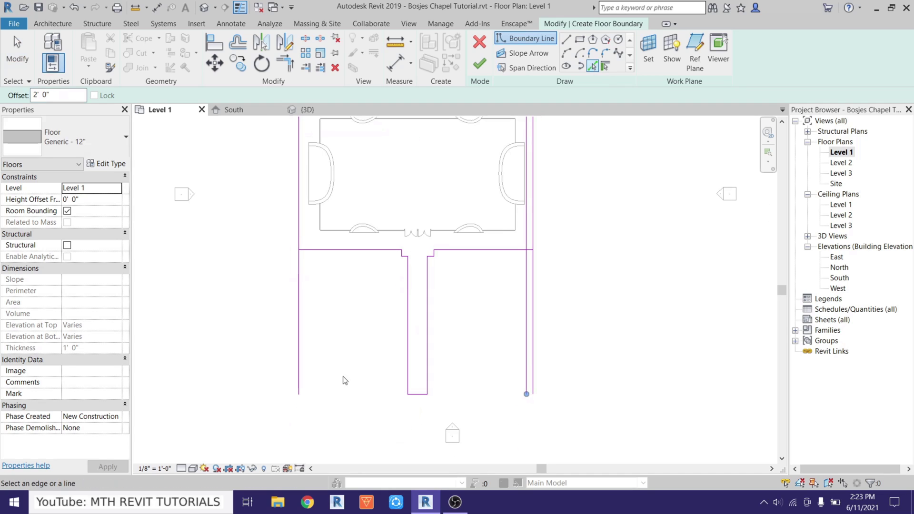
click(304, 354)
scroll(376, 383, up, 1)
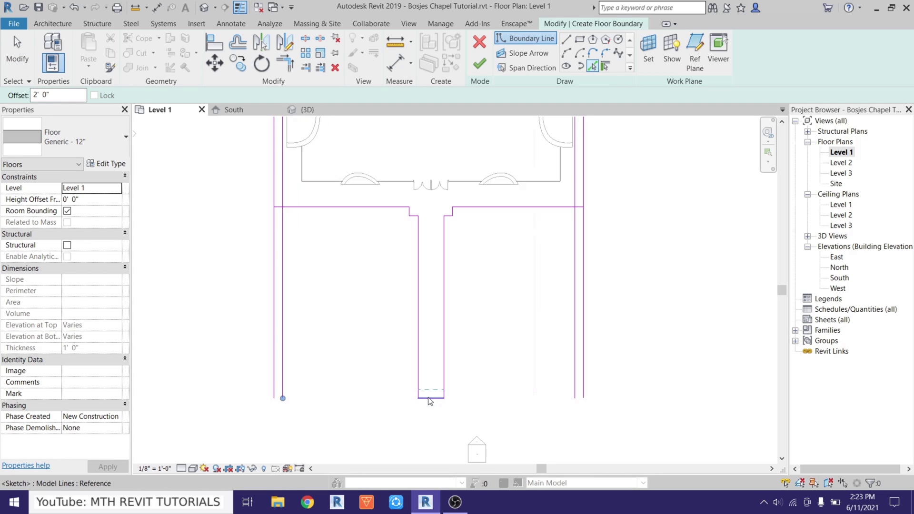
click(430, 402)
key(Escape)
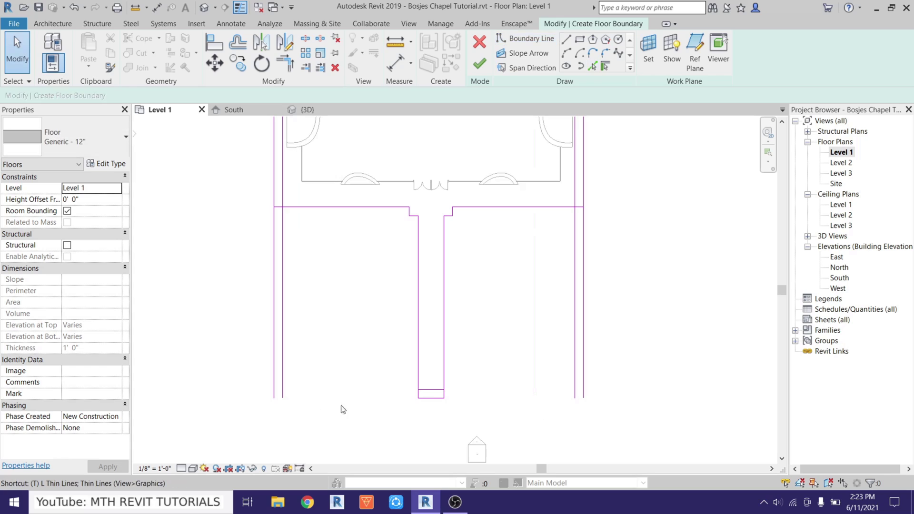
Step: Trim the end lines and left side lines to corners, forming a 2' wide border around the area left of the walkway
key(t)
key(r)
click(419, 398)
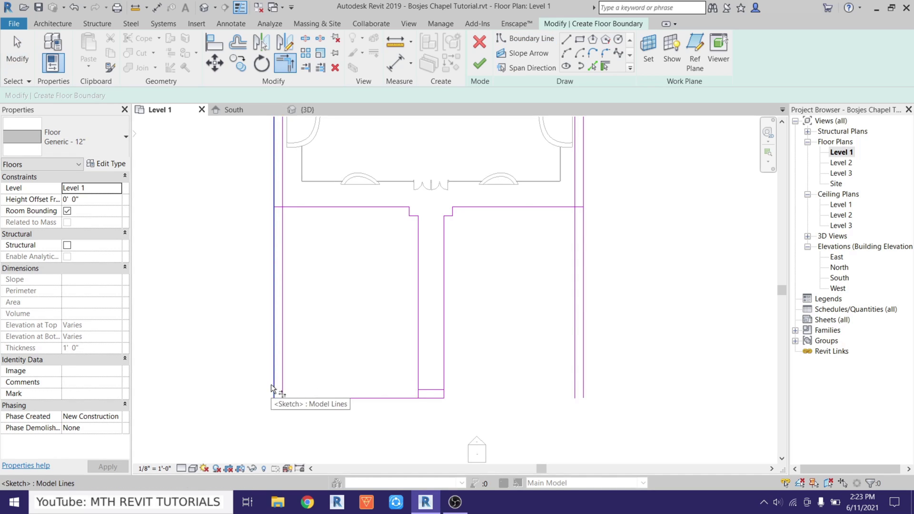
click(271, 384)
click(437, 390)
click(283, 384)
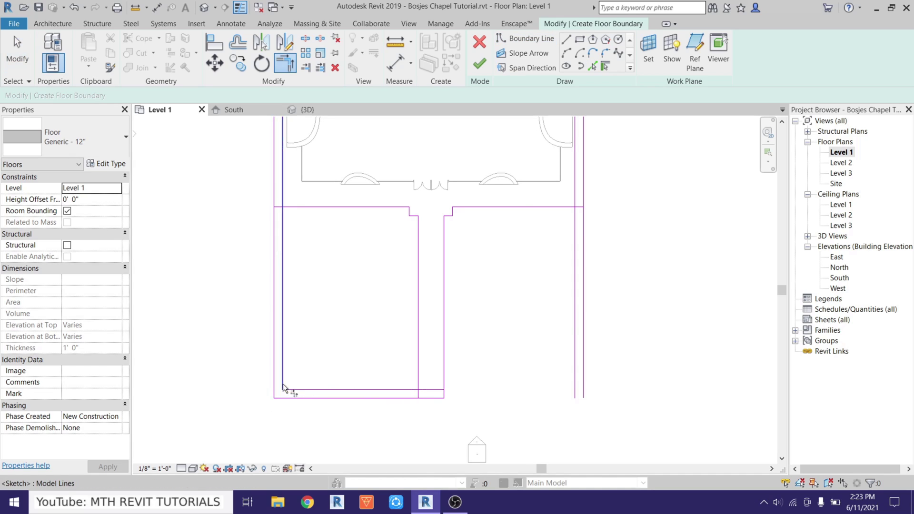
click(412, 390)
click(418, 381)
key(Escape)
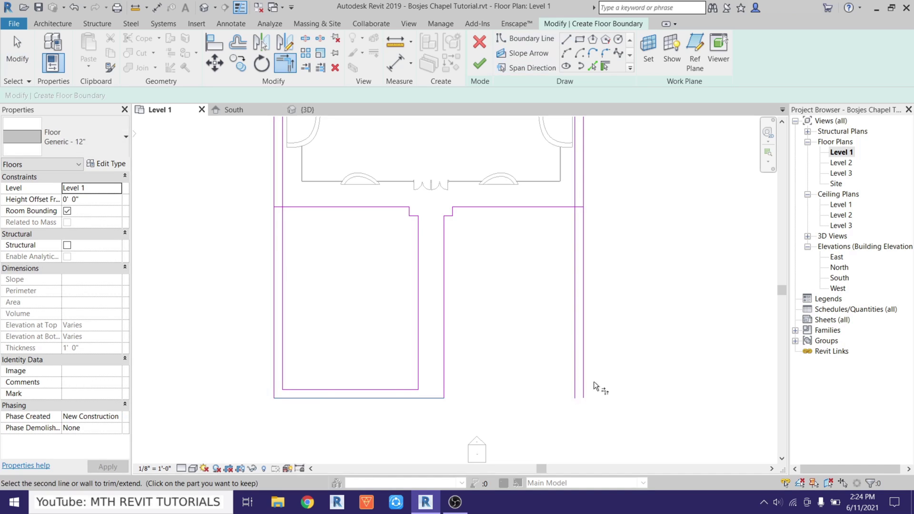
Step: Draw the inner end line right of the walkway and trim the boundary lines around that area into a closed border
key(l)
key(i)
key(Escape)
key(t)
key(r)
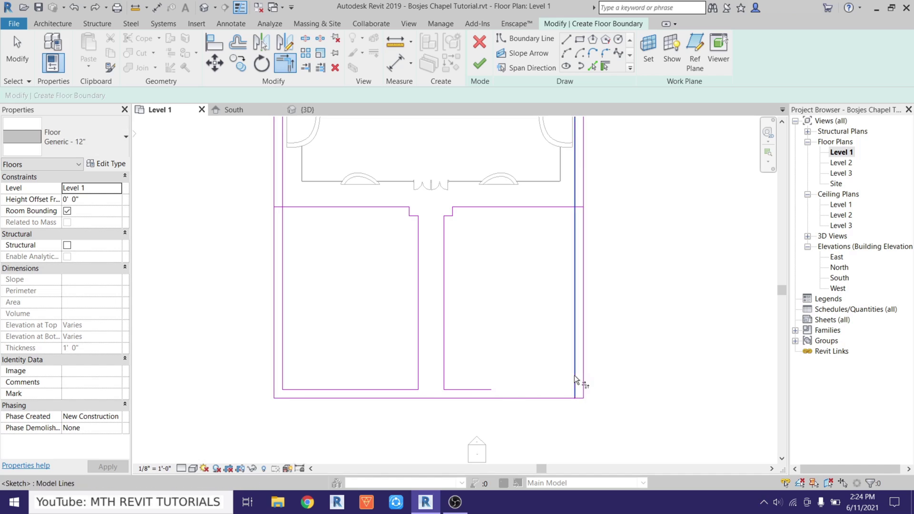
click(541, 207)
click(574, 218)
Step: Trim the boundary lines to a corner at the chapel-side outer corner of the area left of the walkway
scroll(424, 364, down, 2)
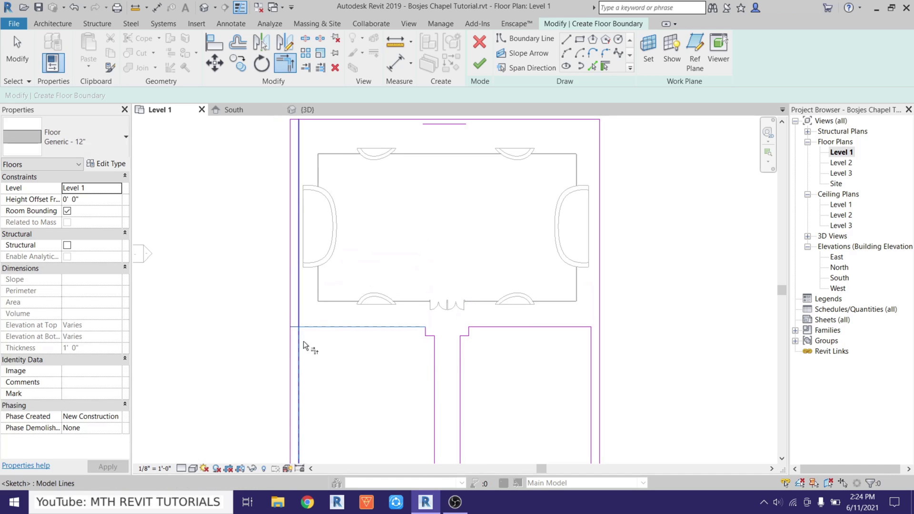
scroll(334, 339, down, 3)
right_click(529, 268)
click(545, 274)
scroll(343, 324, up, 5)
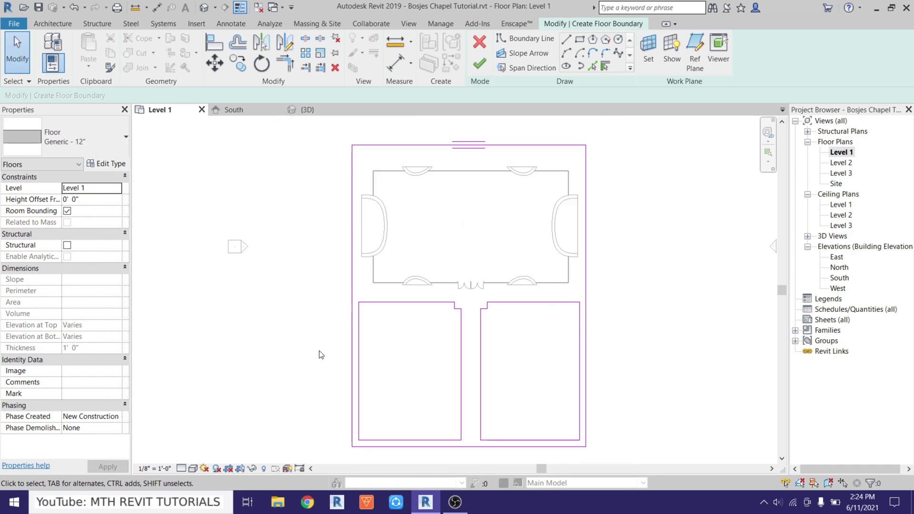
Step: Finish the floor boundary sketch and view the floor with its two front openings in 3D
scroll(346, 315, down, 3)
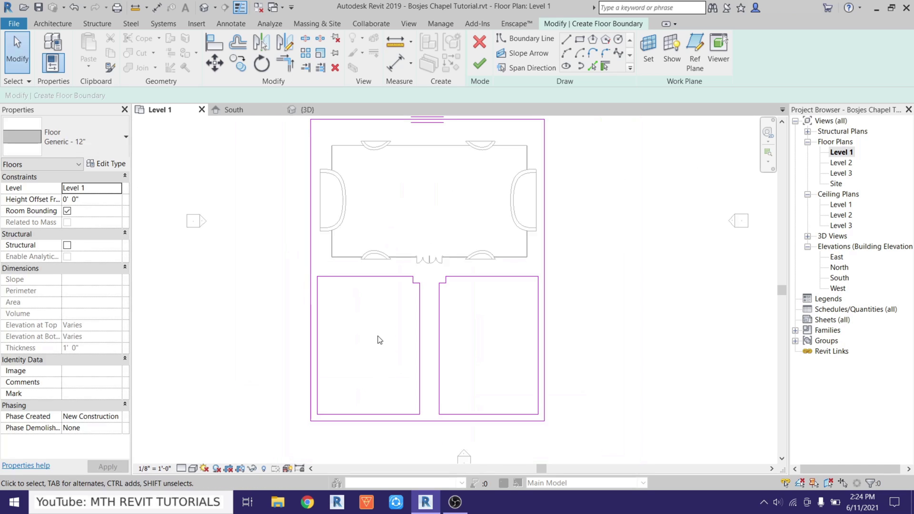
click(479, 65)
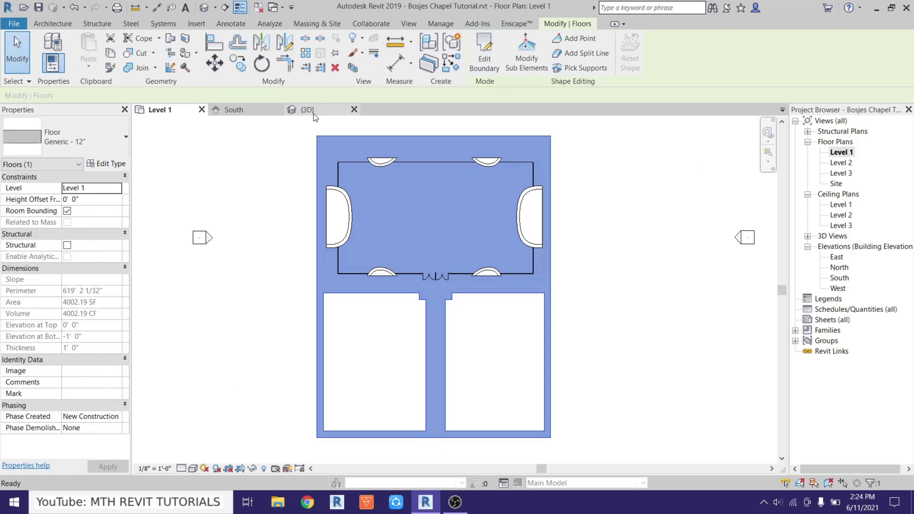
click(310, 110)
scroll(382, 268, down, 3)
key(Escape)
shift+middle_drag(381, 268, 303, 365)
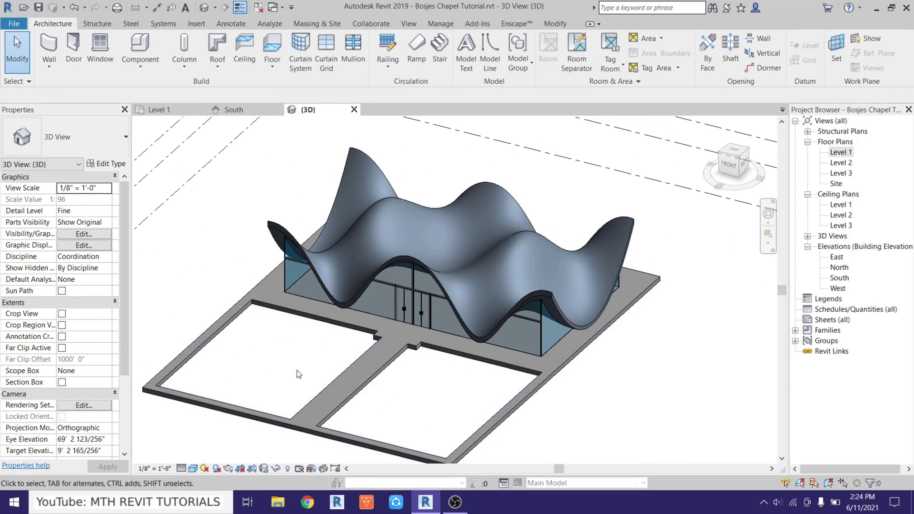
Step: Create a Generic - 12" floor on Level 1 from the picked edge chains of both front openings
double_click(841, 152)
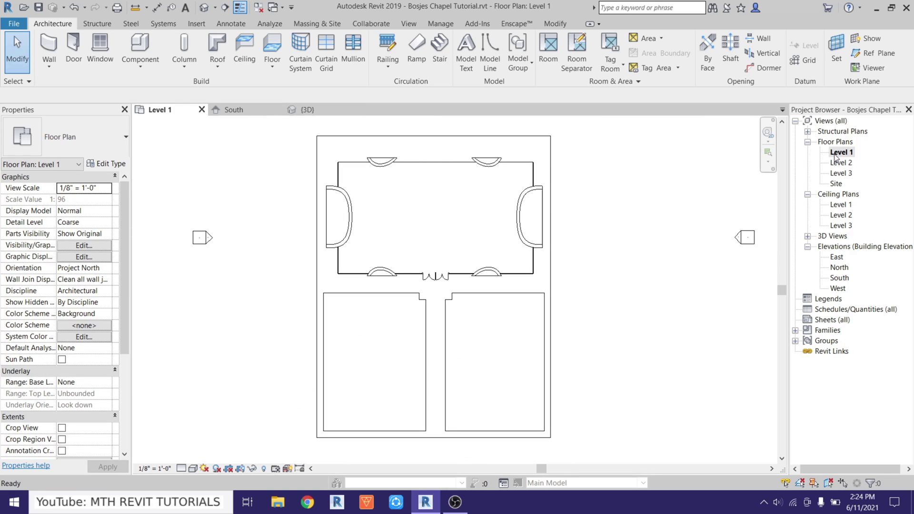
click(272, 50)
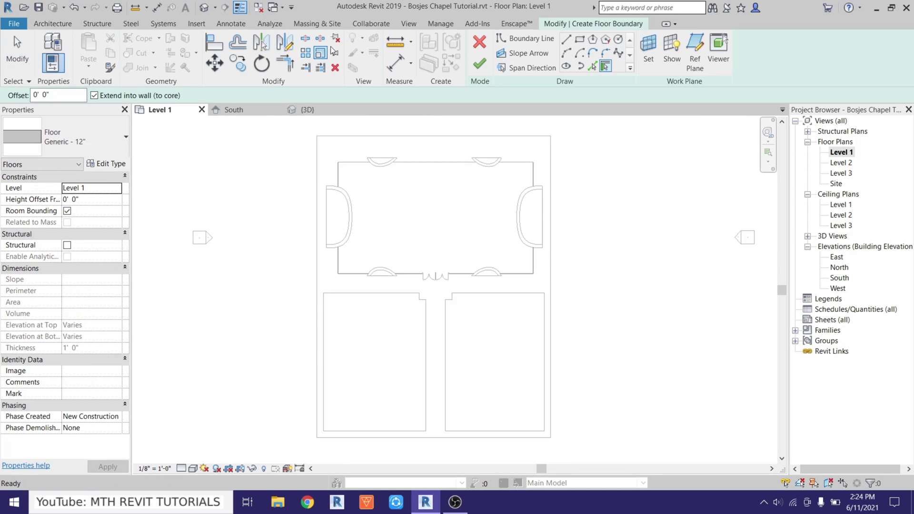
click(592, 68)
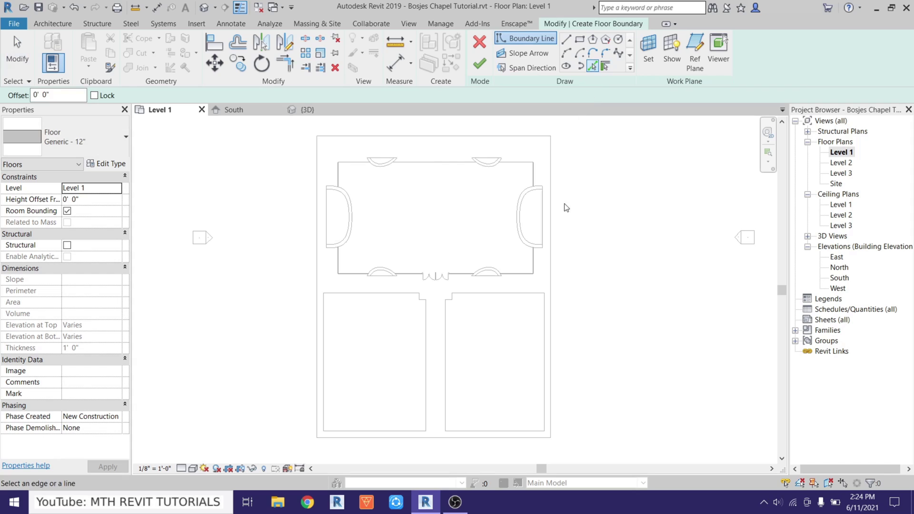
key(Tab)
click(504, 297)
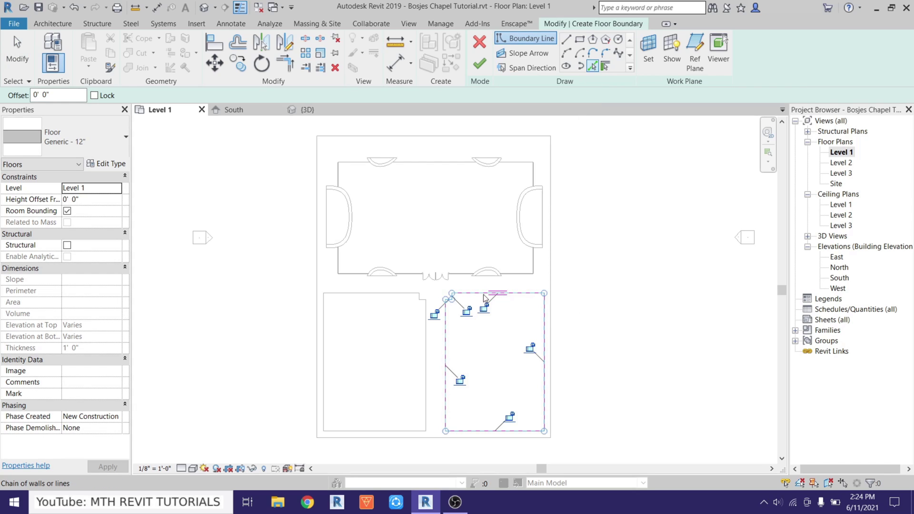
key(Tab)
click(359, 299)
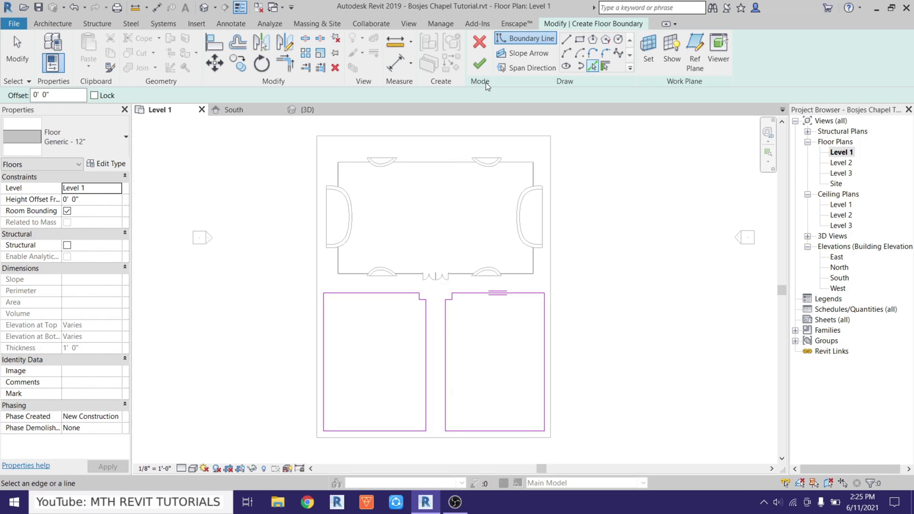
click(484, 67)
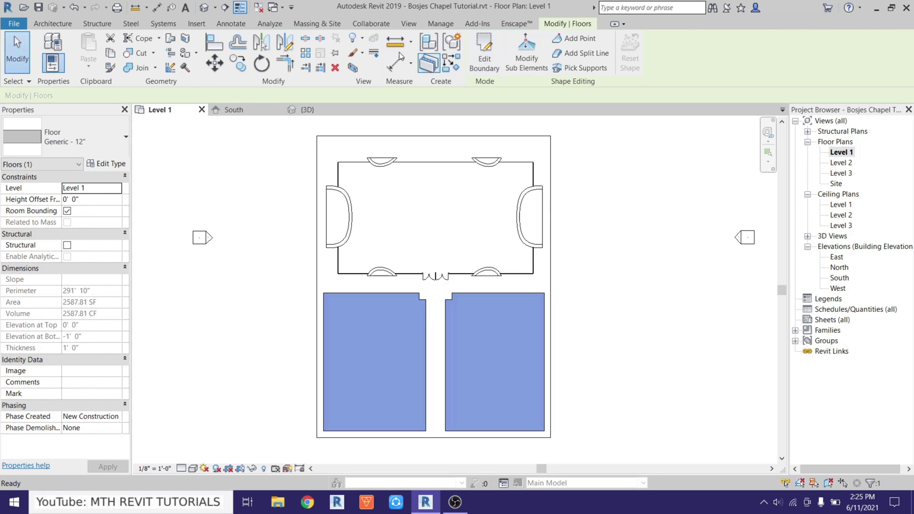
Step: In the 3D view, set the height offset from level of the floor filling the two front openings to -1
click(205, 9)
scroll(358, 268, up, 3)
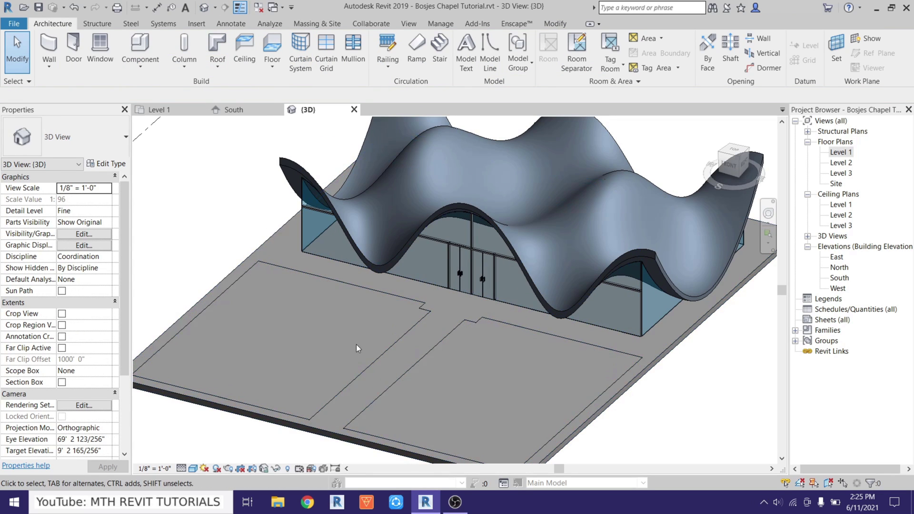
click(441, 346)
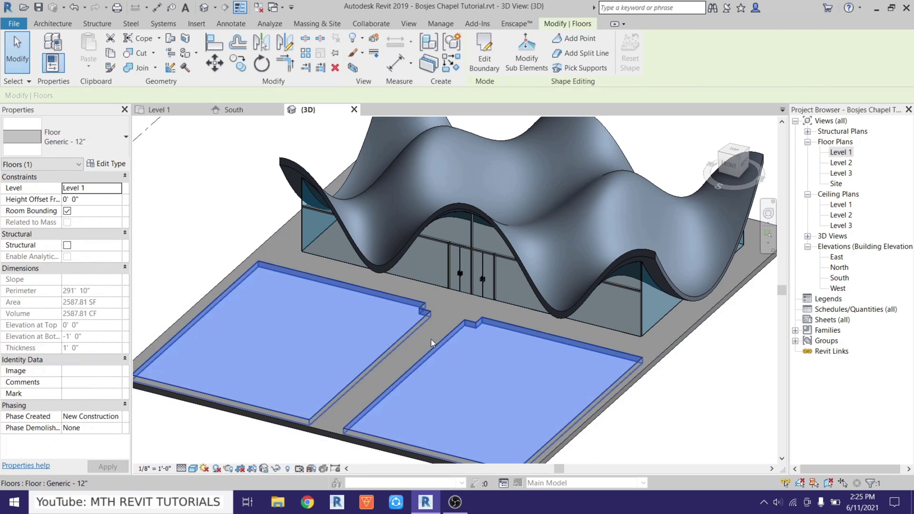
click(86, 200)
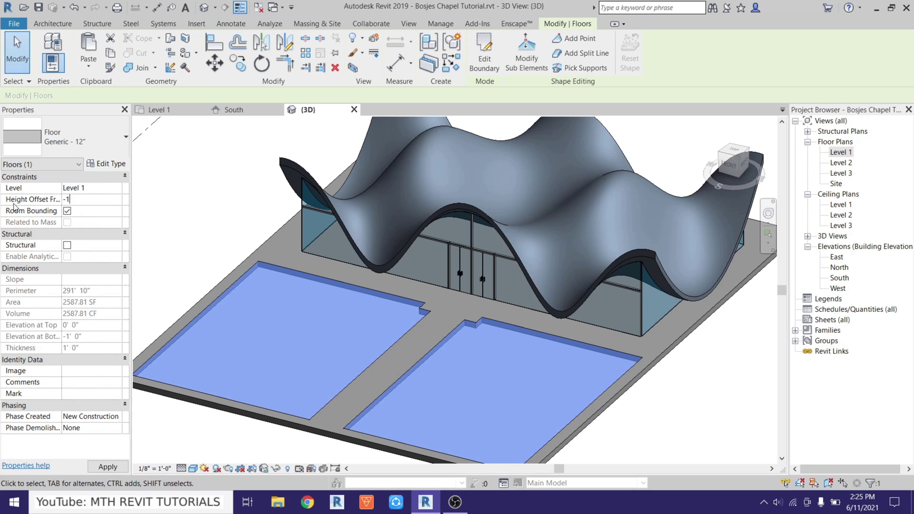
key(Return)
key(Escape)
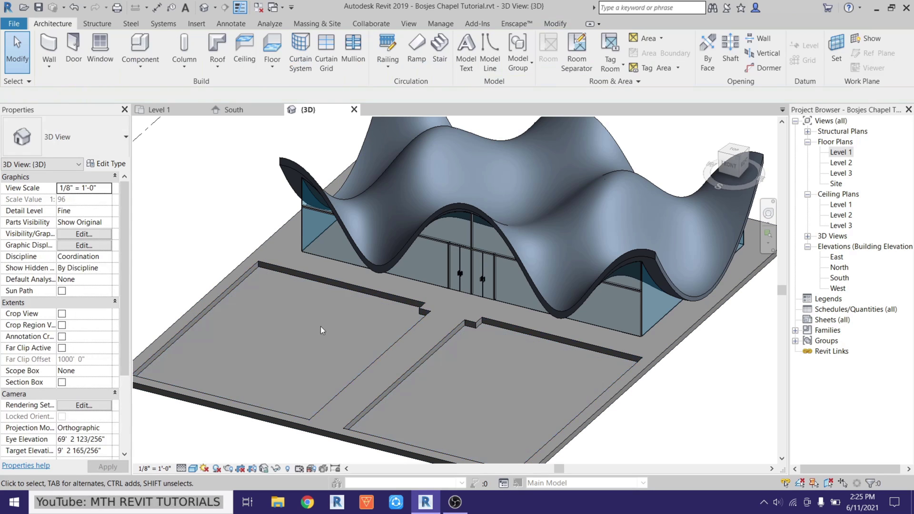
Step: Inspect the chapel and its recessed front floor areas from several angles in 3D
scroll(386, 415, down, 4)
scroll(316, 371, up, 3)
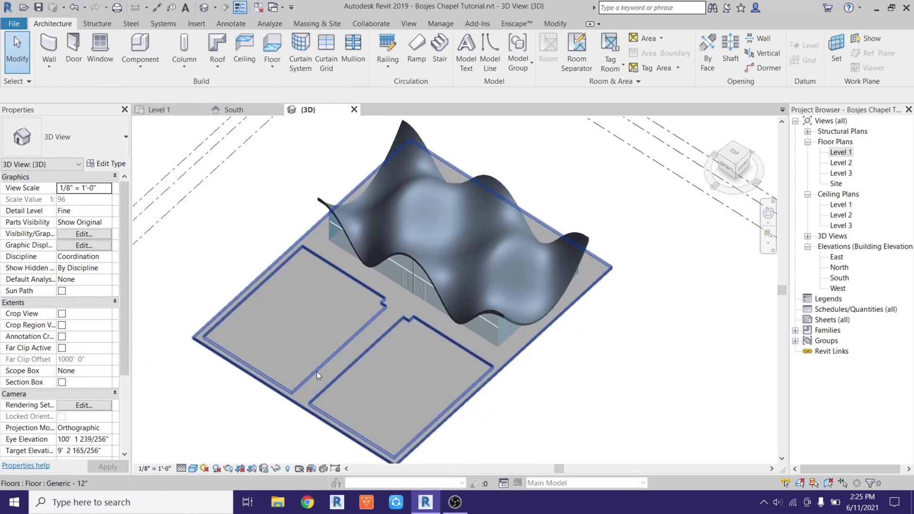
shift+middle_drag(316, 371, 373, 343)
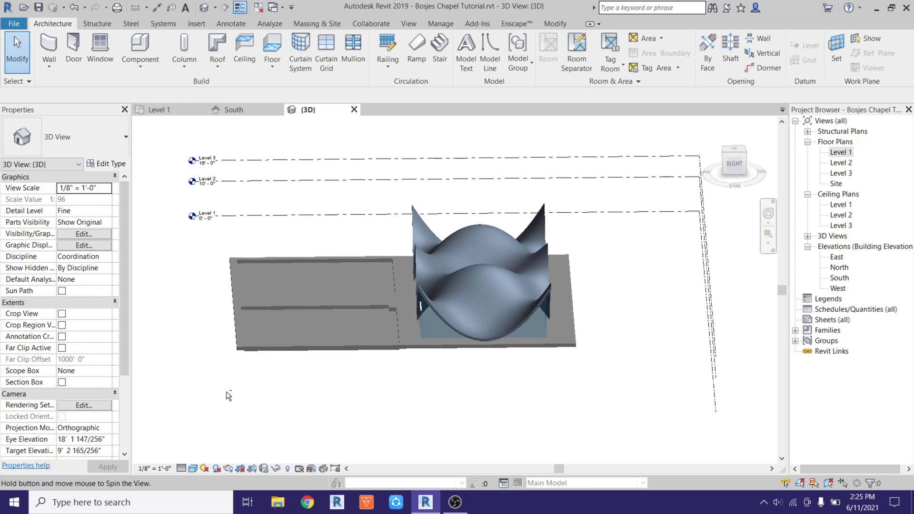
mouse_move(285, 409)
shift+middle_down()
mouse_move(302, 425)
mouse_move(343, 429)
mouse_move(293, 351)
shift+middle_up()
scroll(247, 284, up, 4)
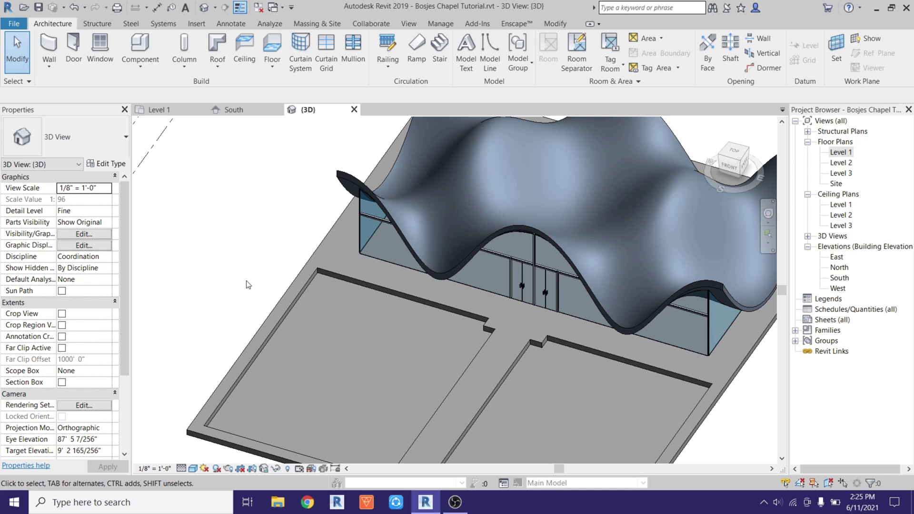
scroll(299, 321, down, 3)
shift+middle_drag(358, 390, 277, 322)
scroll(241, 370, up, 3)
scroll(241, 370, down, 3)
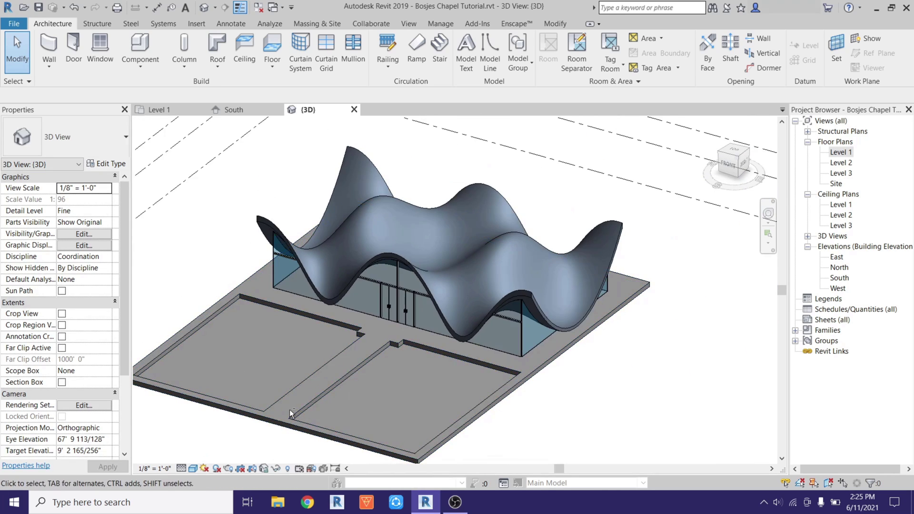
shift+middle_drag(290, 410, 267, 362)
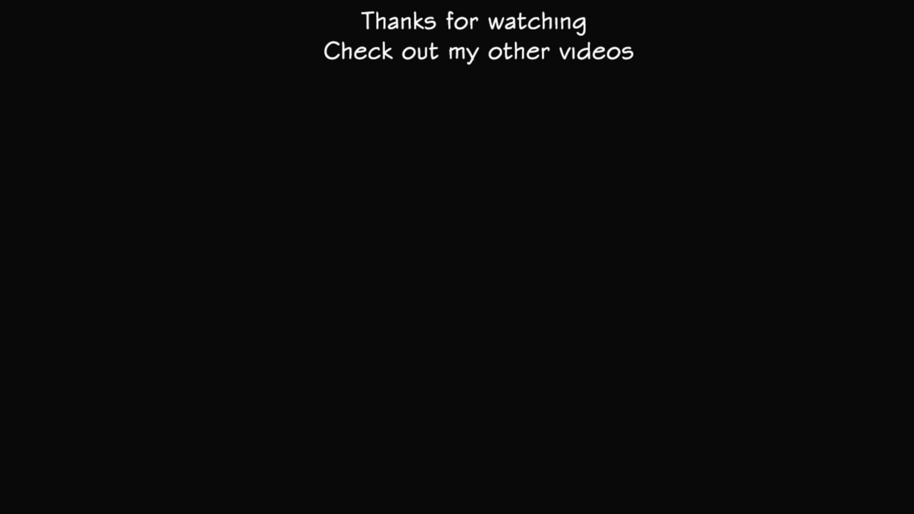